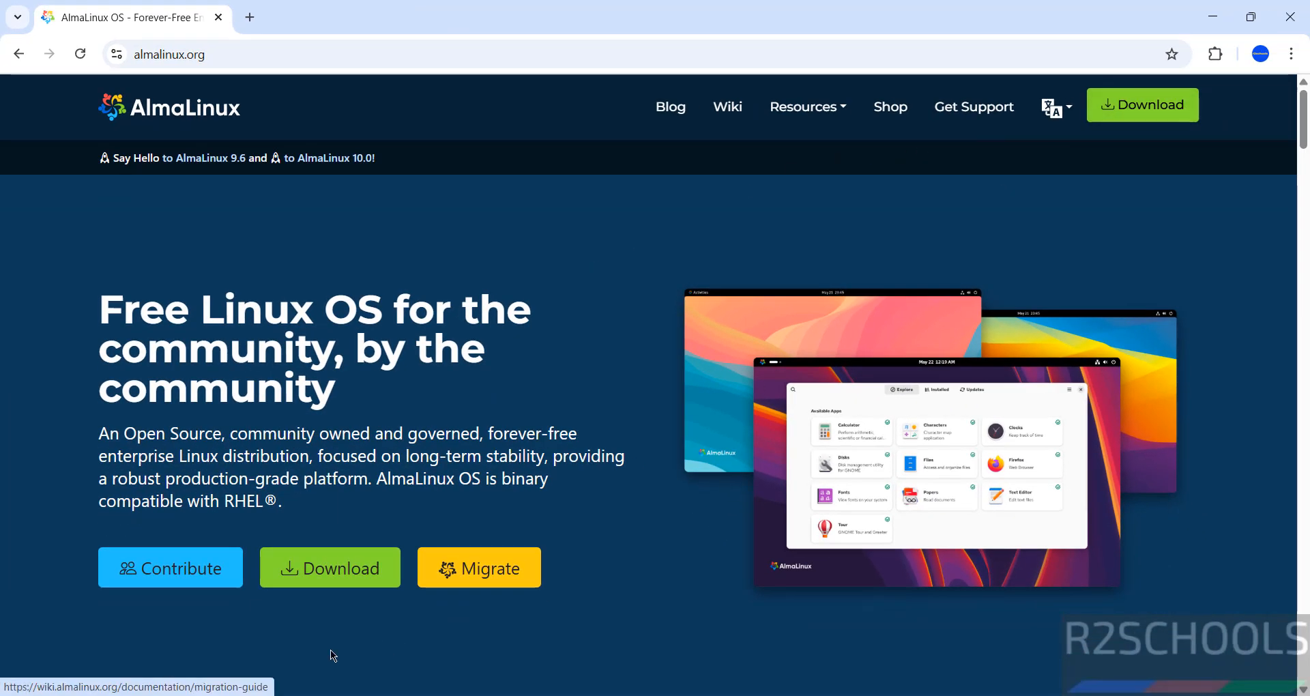
Start downloading the AlmaLinux OS 10.0 DVD ISO from the AlmaLinux download page
click(1118, 105)
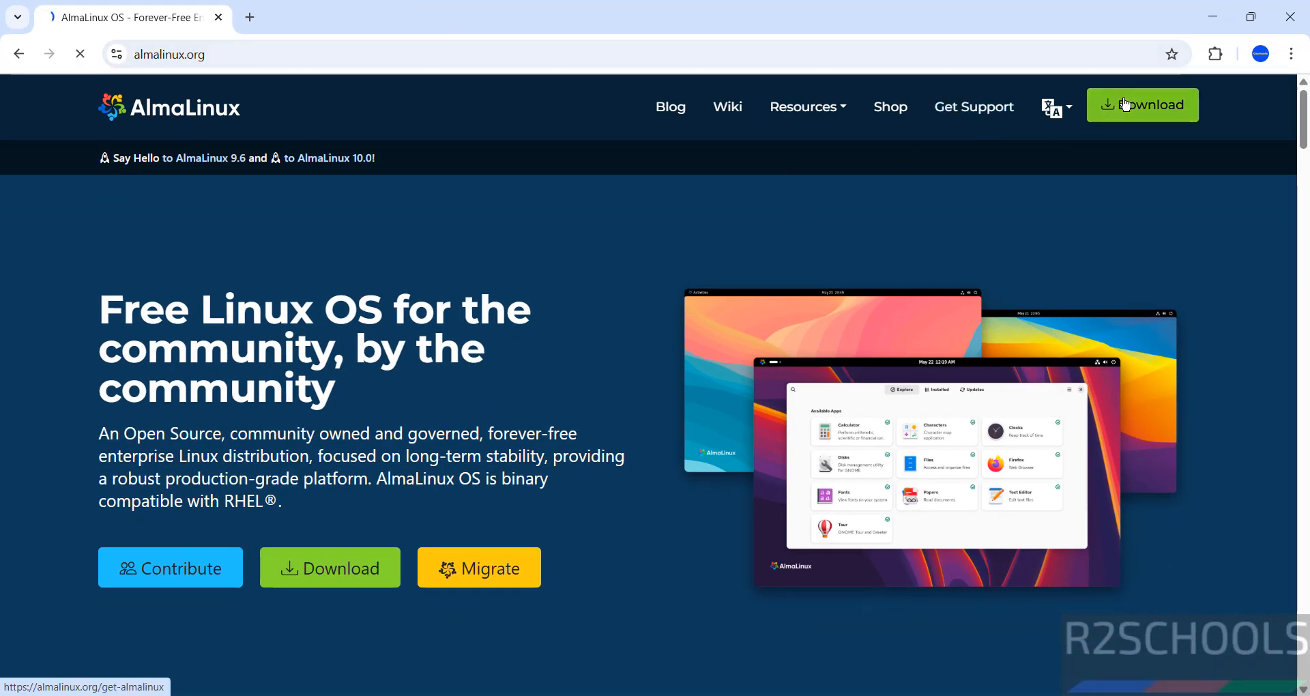
scroll(649, 410, down, 6)
drag(1304, 167, 1303, 166)
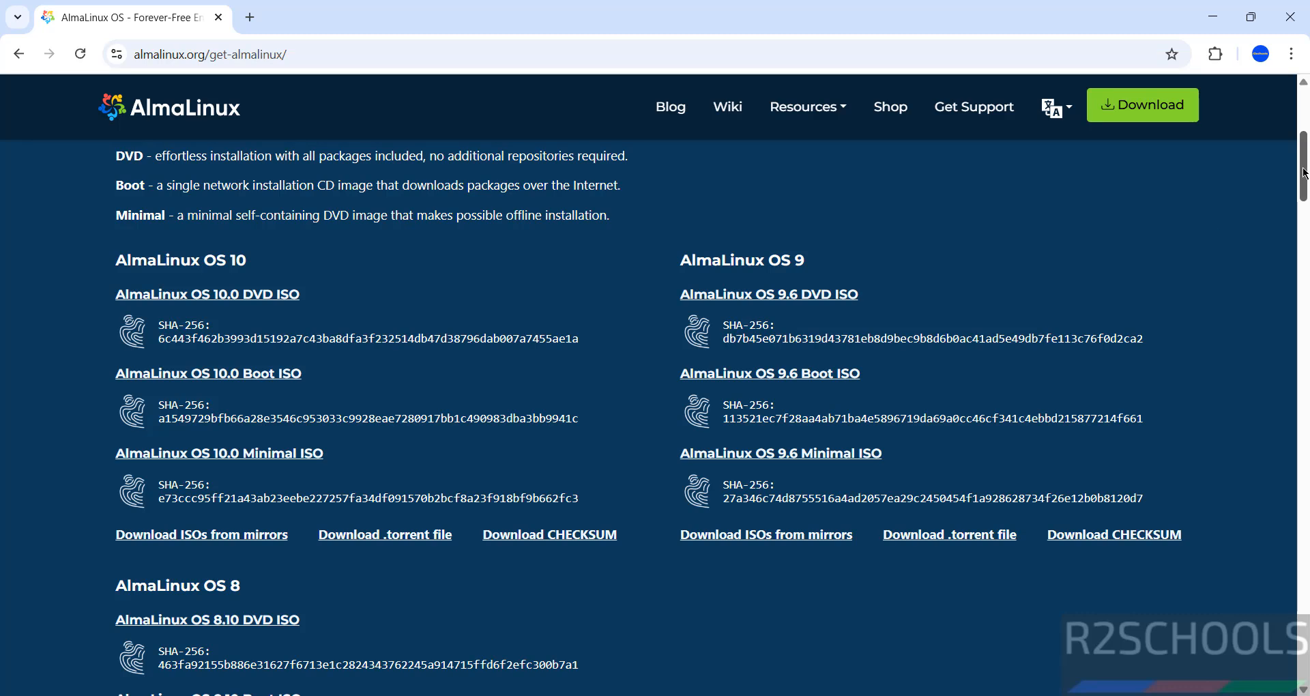
scroll(1304, 172, up, 5)
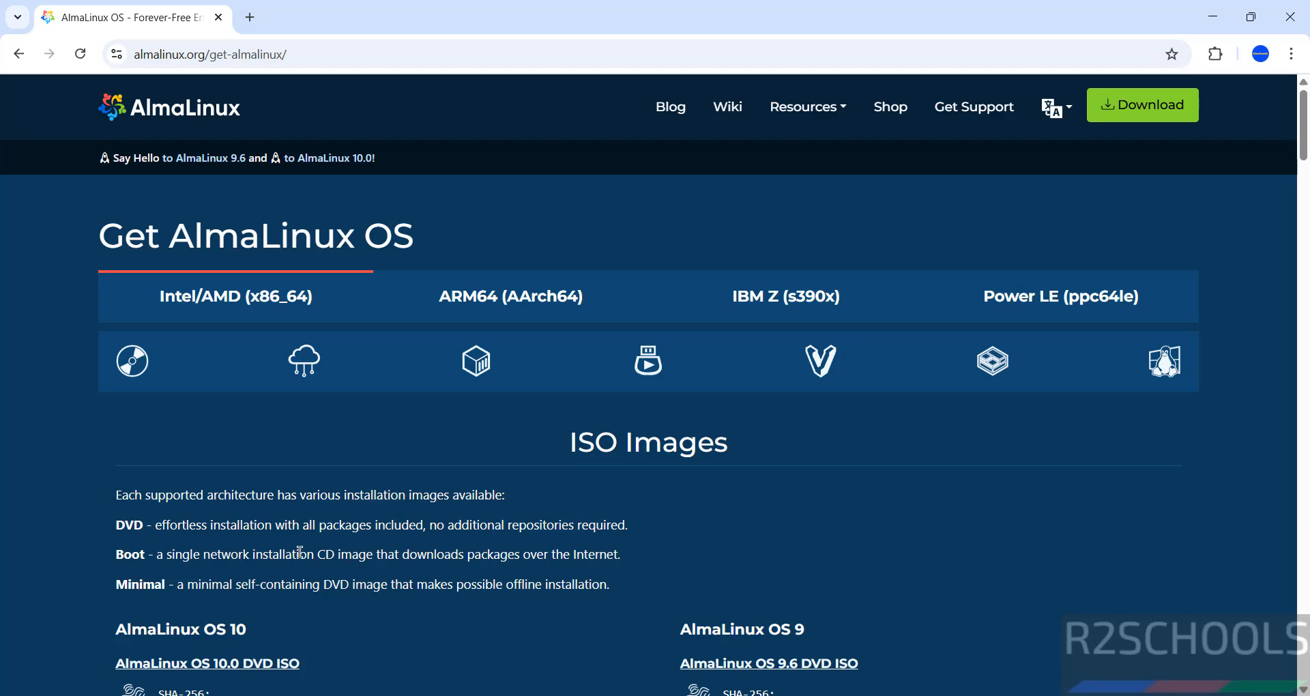
drag(1304, 141, 1304, 192)
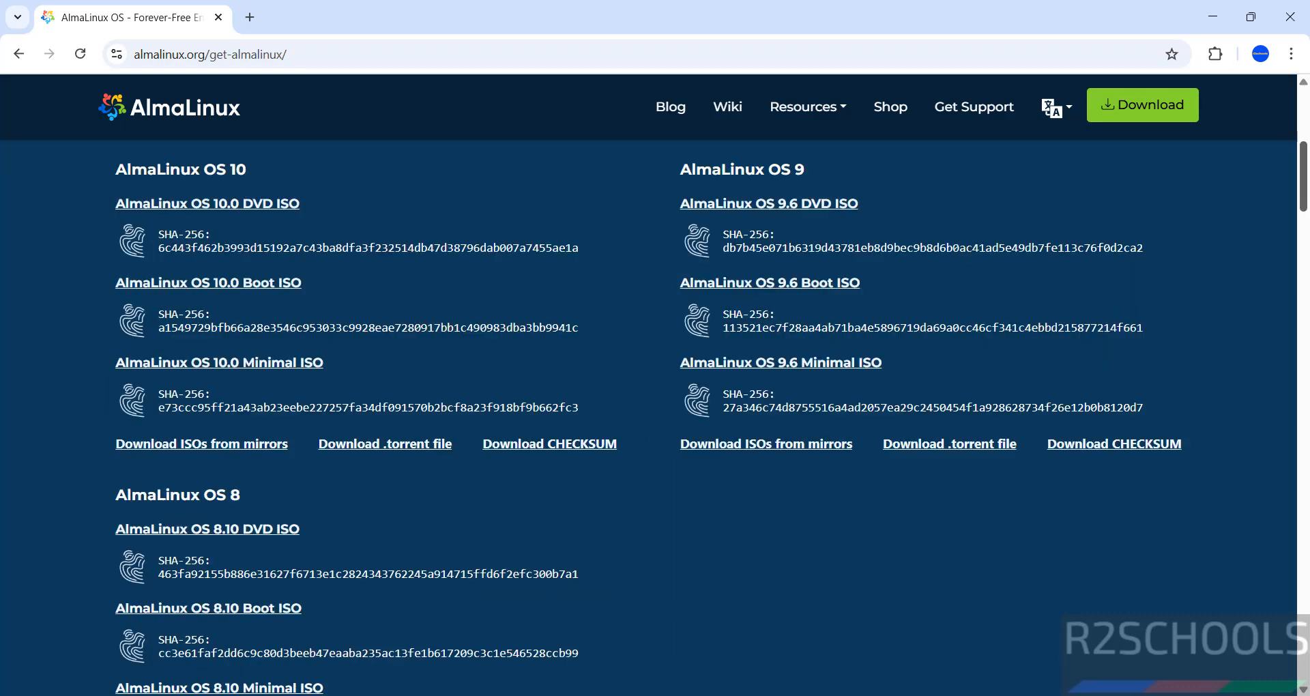
click(247, 209)
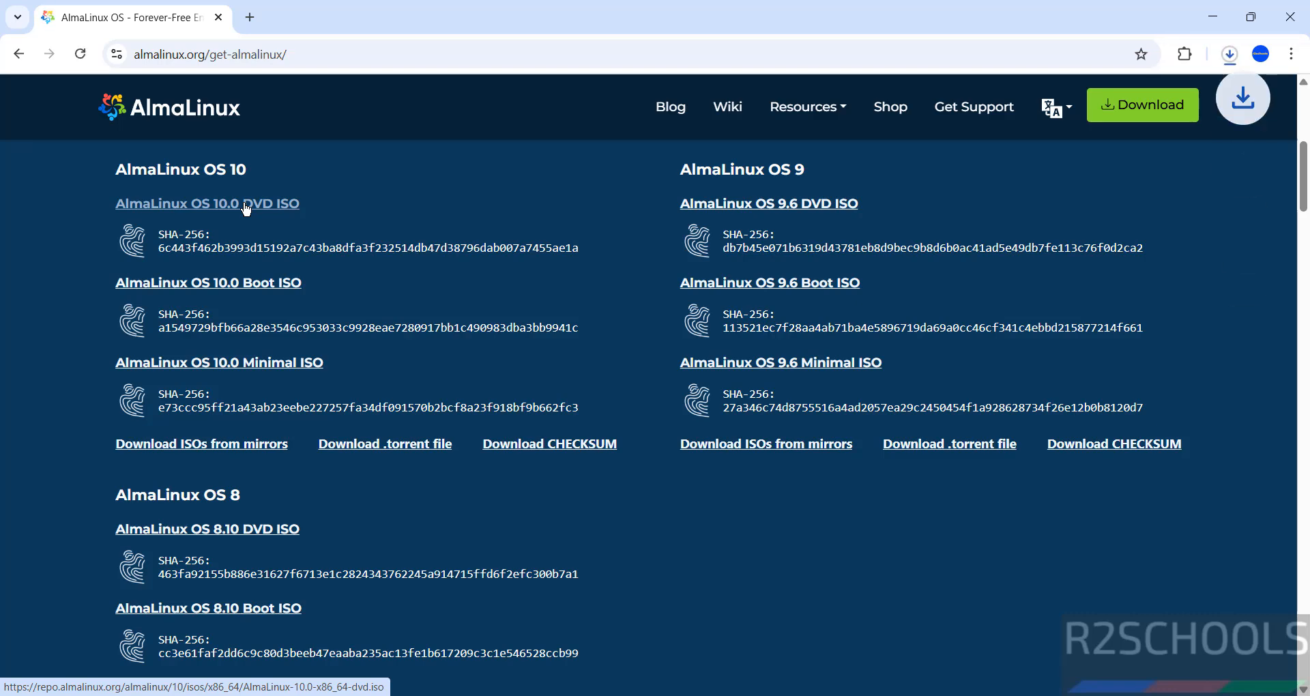
Cancel the AlmaLinux-10.0-x86_64-dvd.iso download and remove it from the browser's download history
key(ctrl+j)
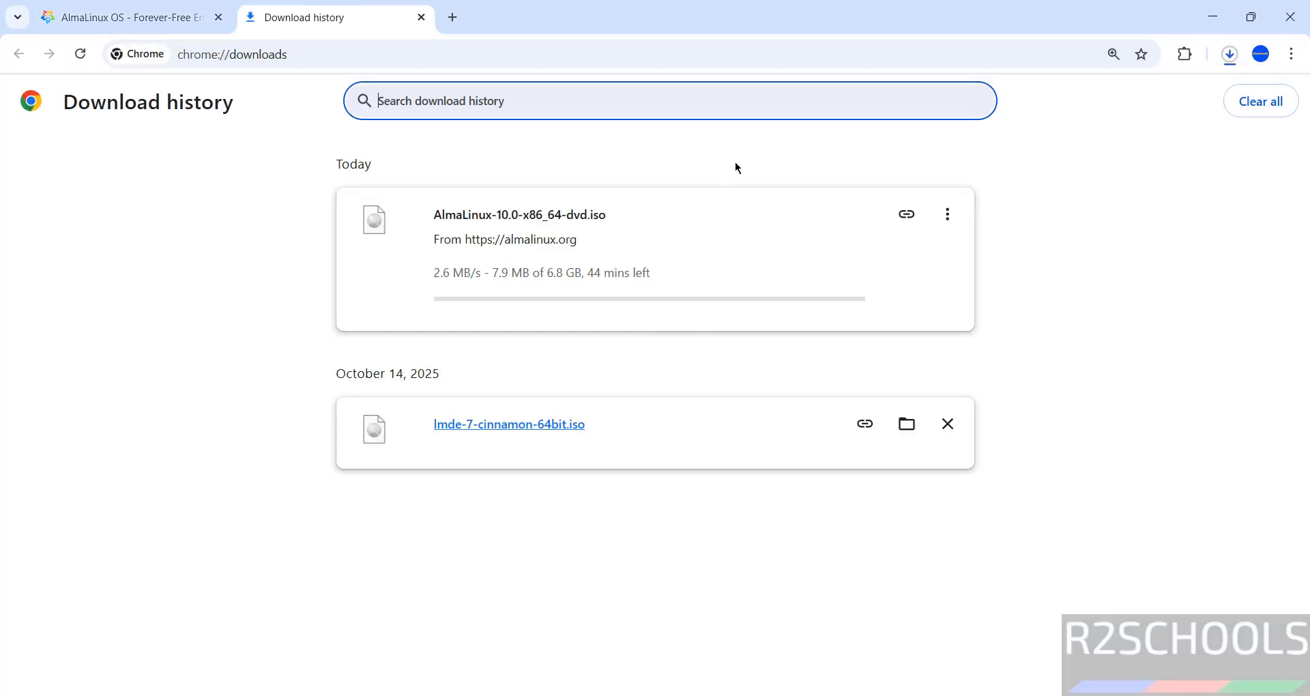
click(947, 214)
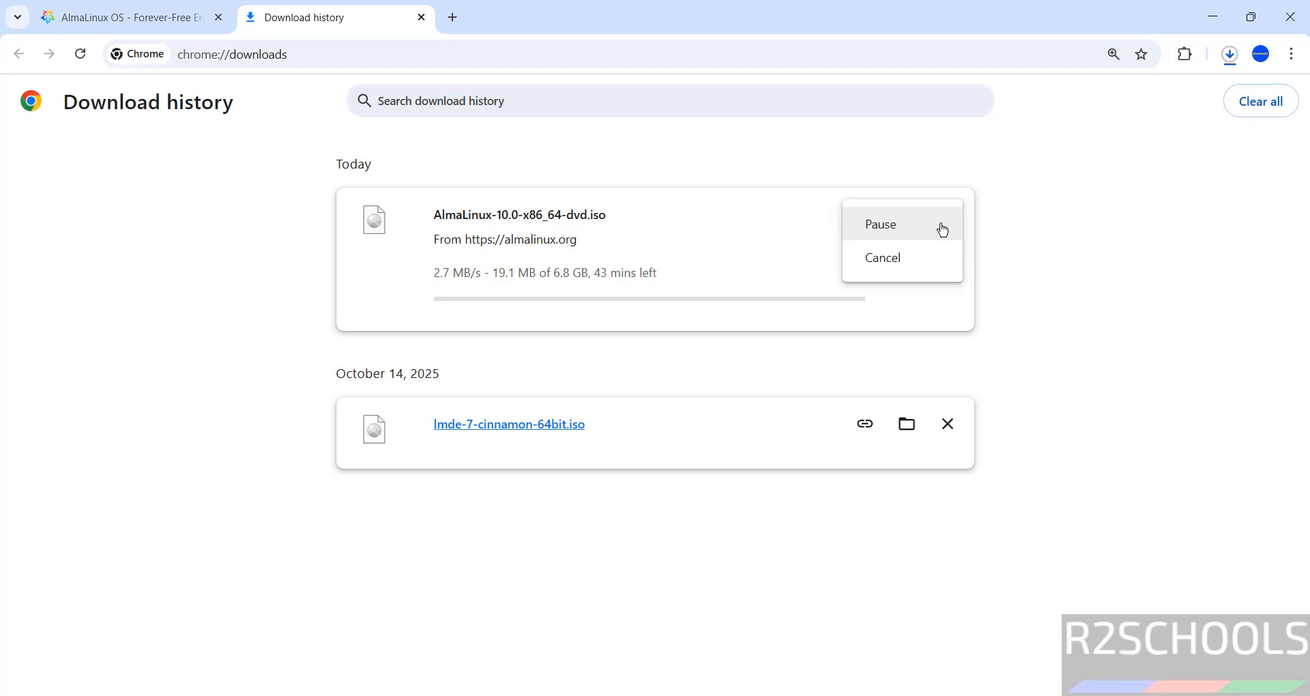
click(889, 261)
click(947, 214)
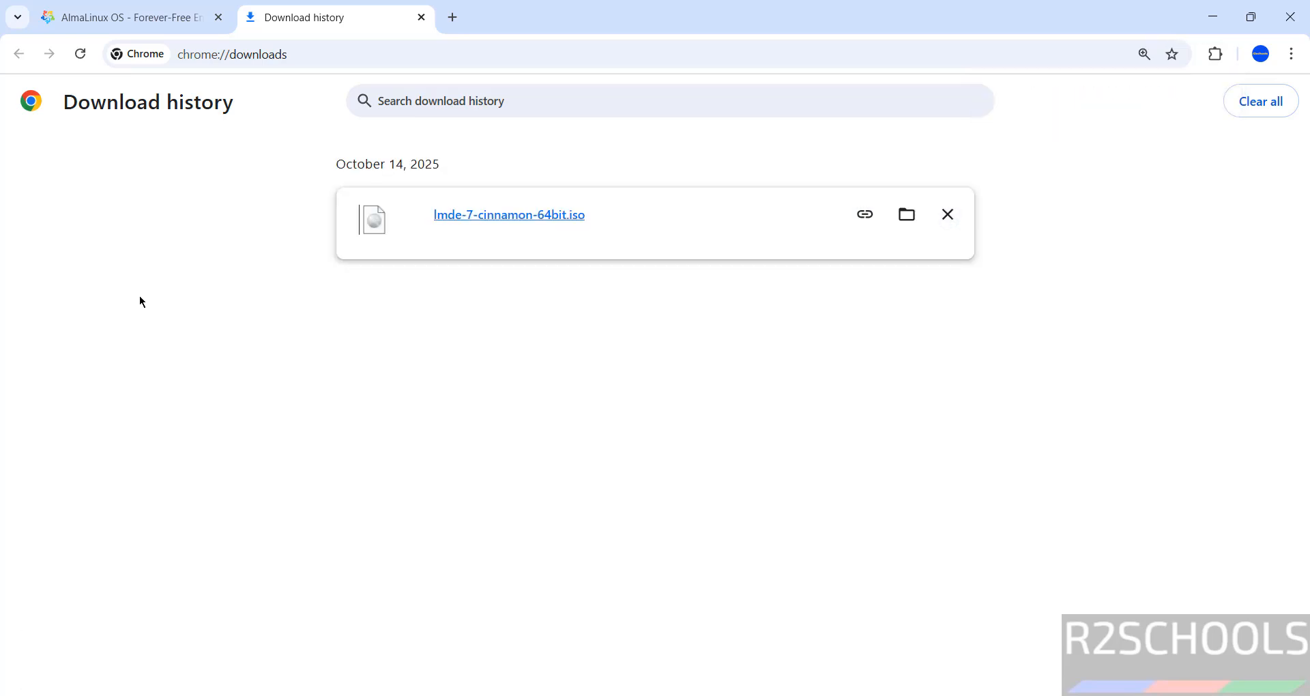
Search for VMware and launch VMware Workstation Pro
key(super)
text(vmware)
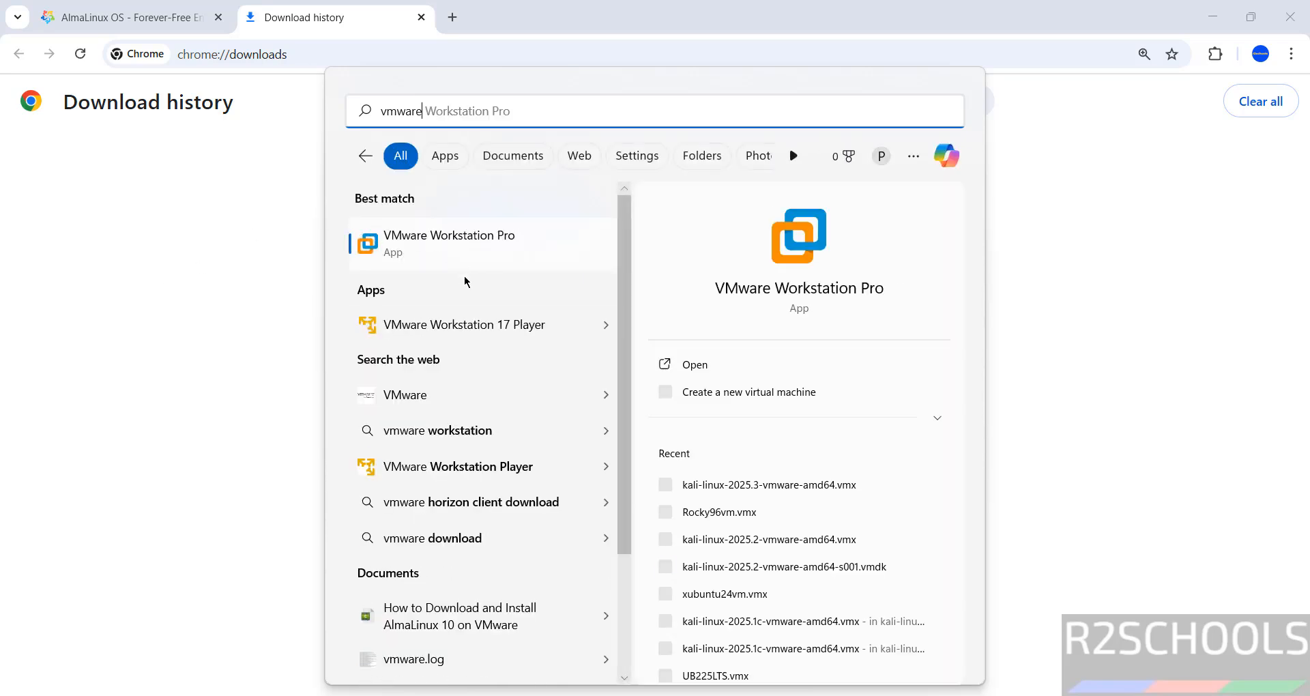
click(470, 257)
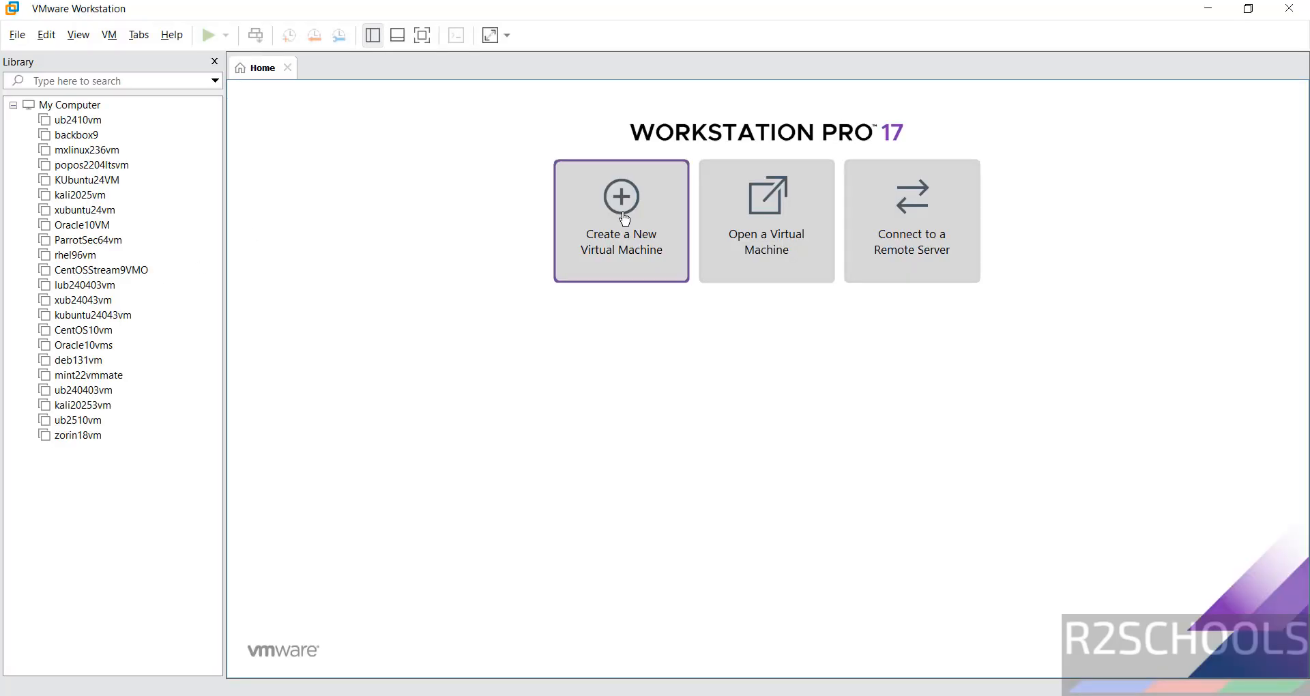
Start the New Virtual Machine Wizard and advance to the guest operating system installation page
click(17, 35)
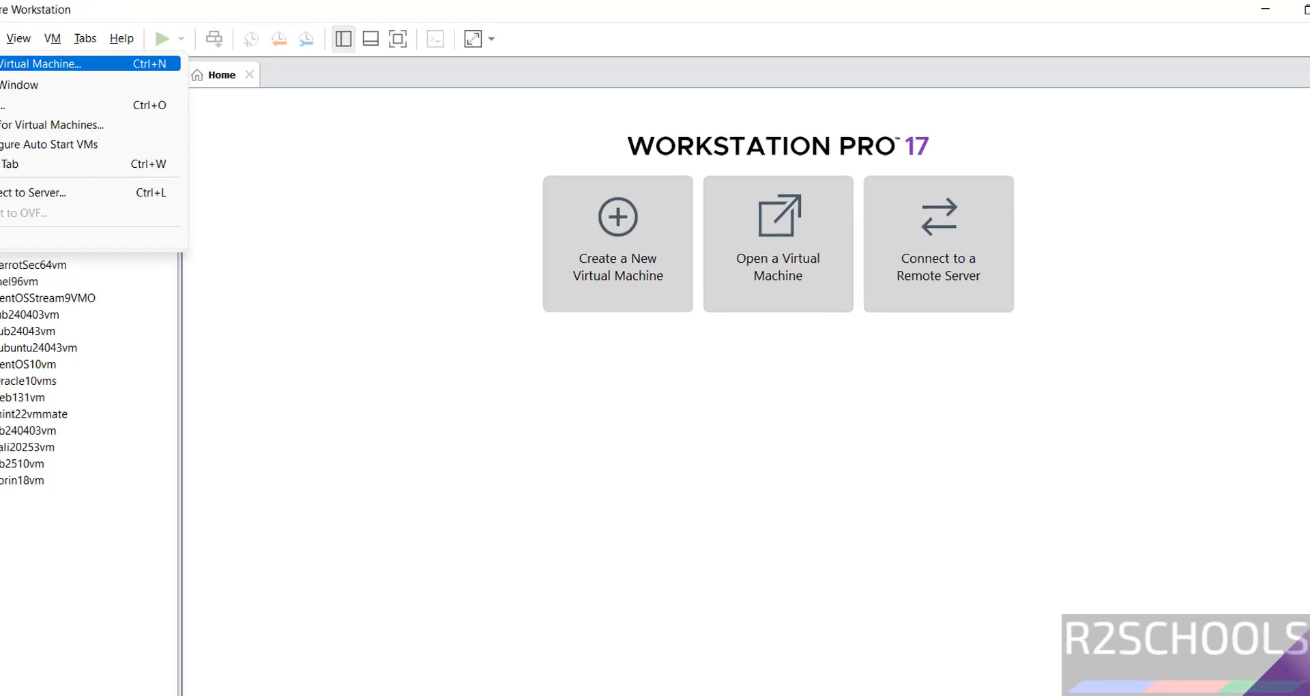
click(49, 60)
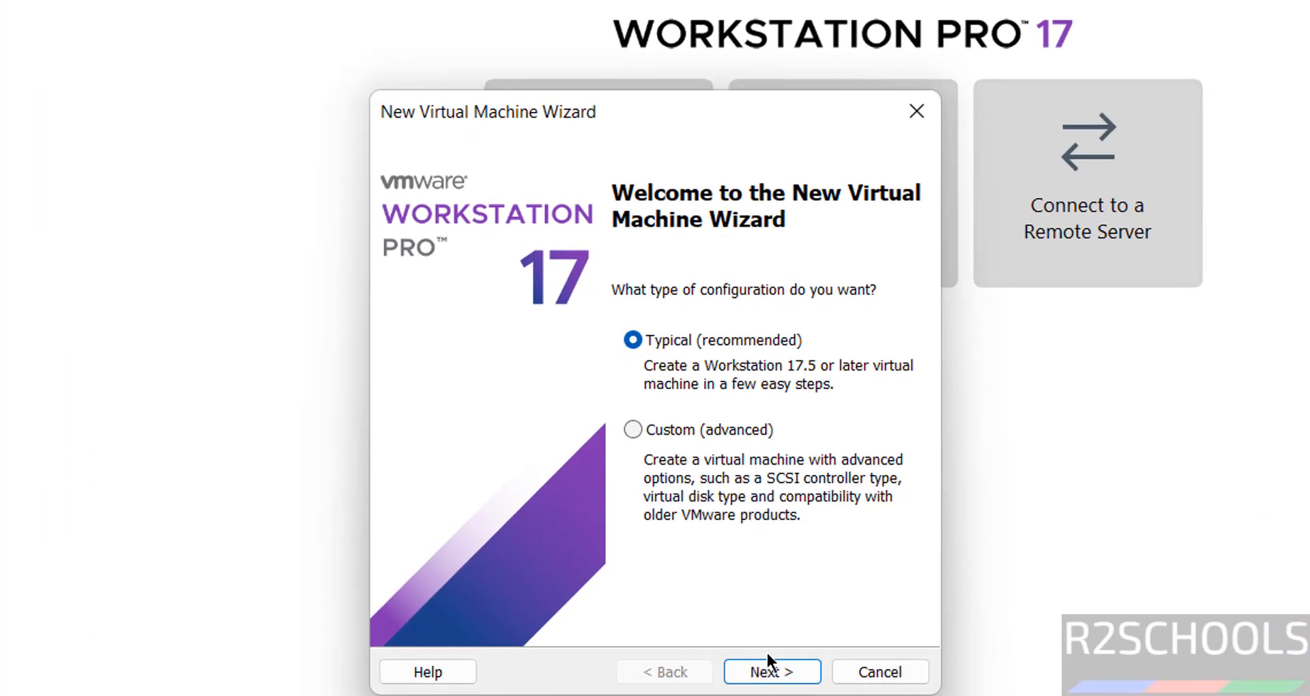
click(769, 662)
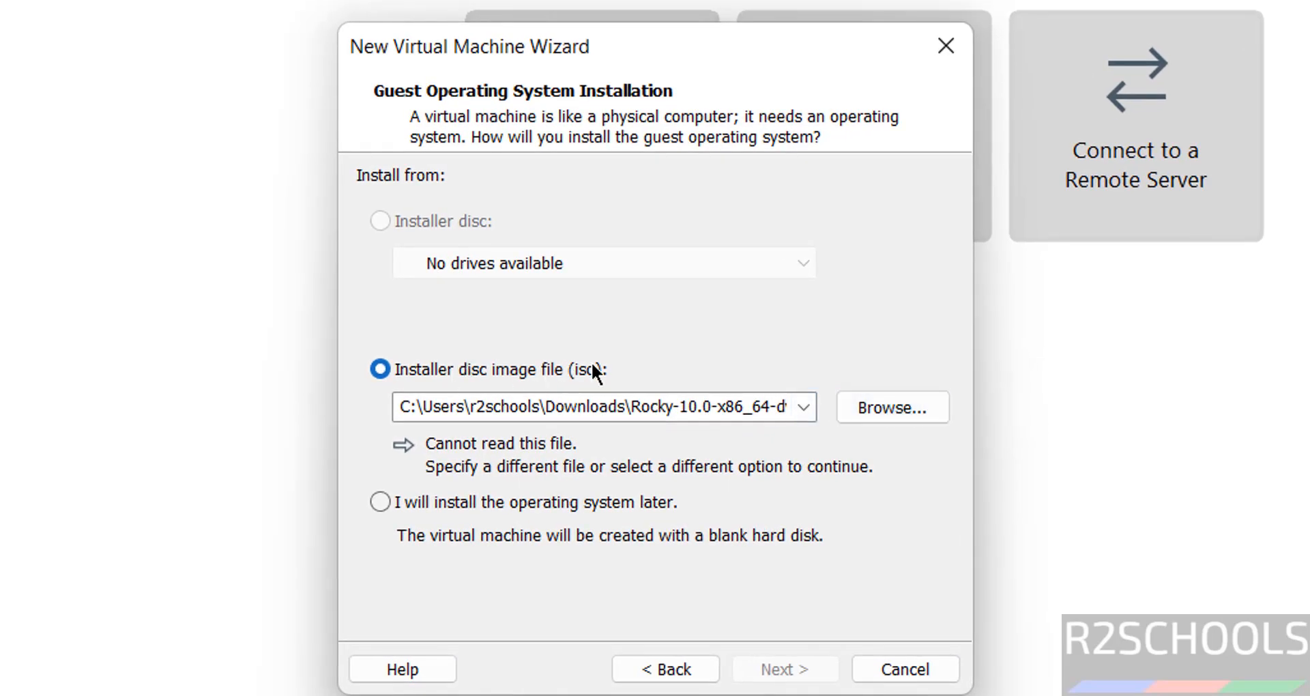
Choose AlmaLinux-10.0-x86_64-dvd.iso from E:\ISO as the installer disc image and continue
click(892, 397)
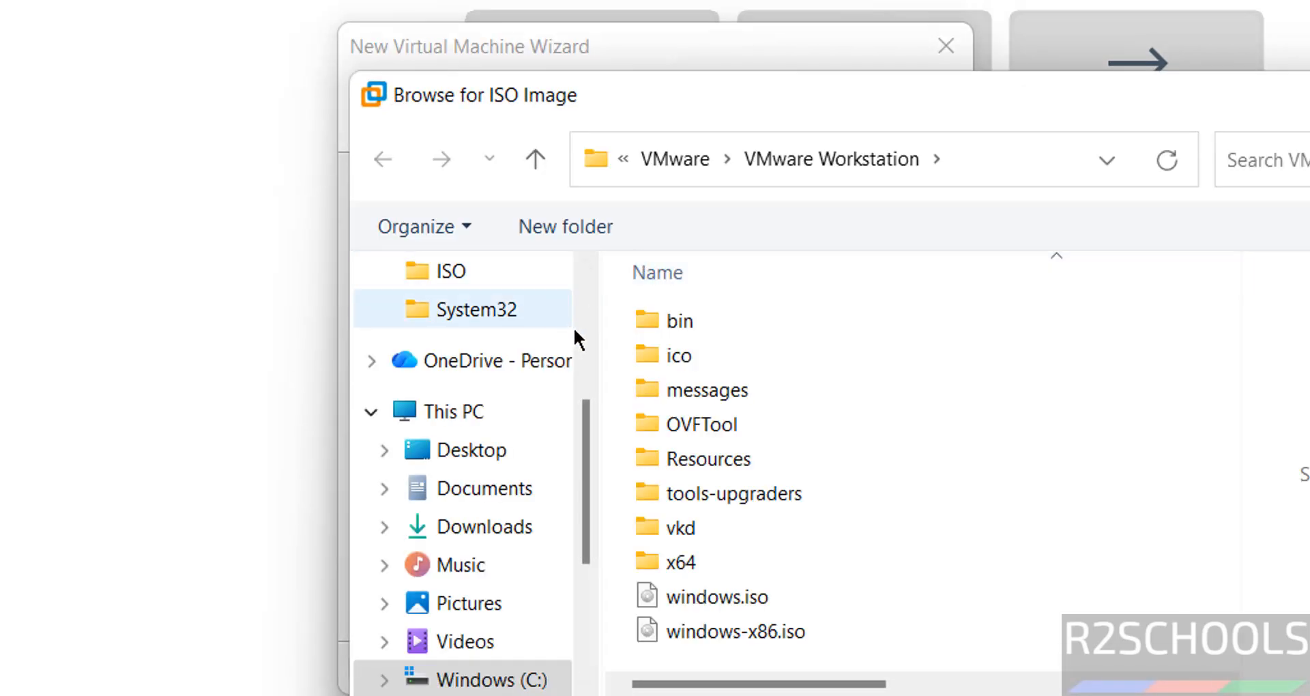
scroll(585, 351, up, 3)
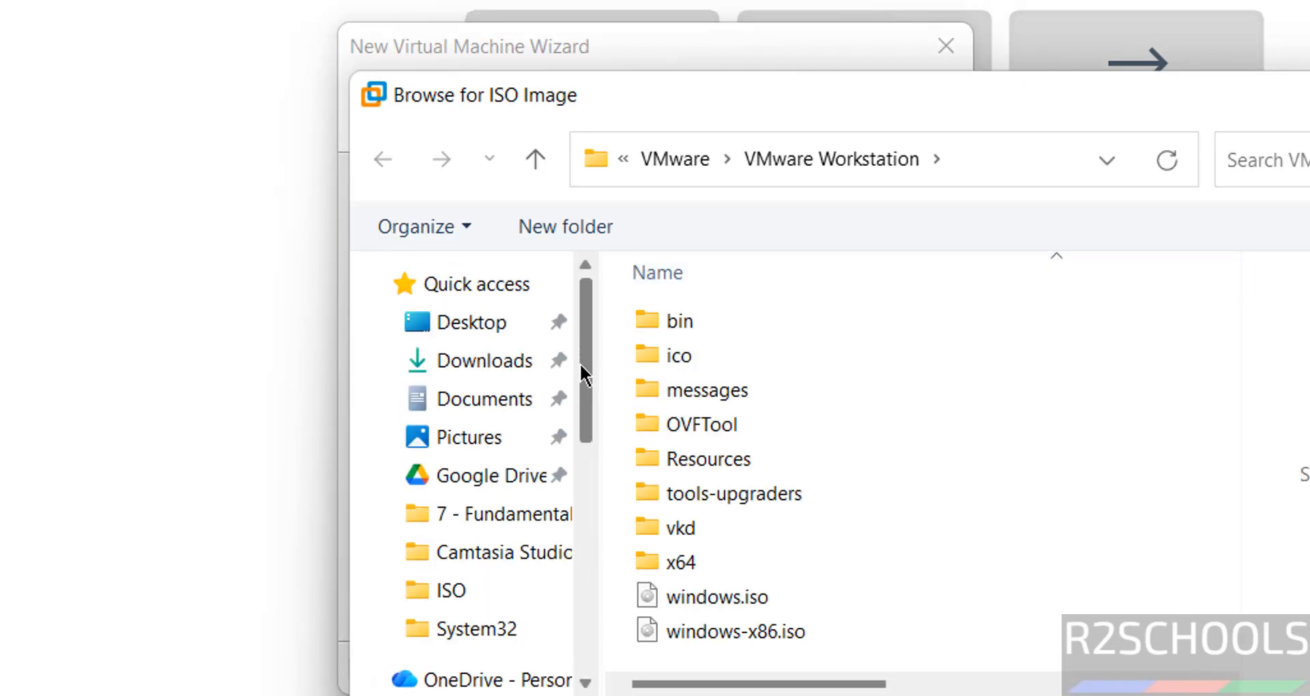
drag(584, 374, 607, 546)
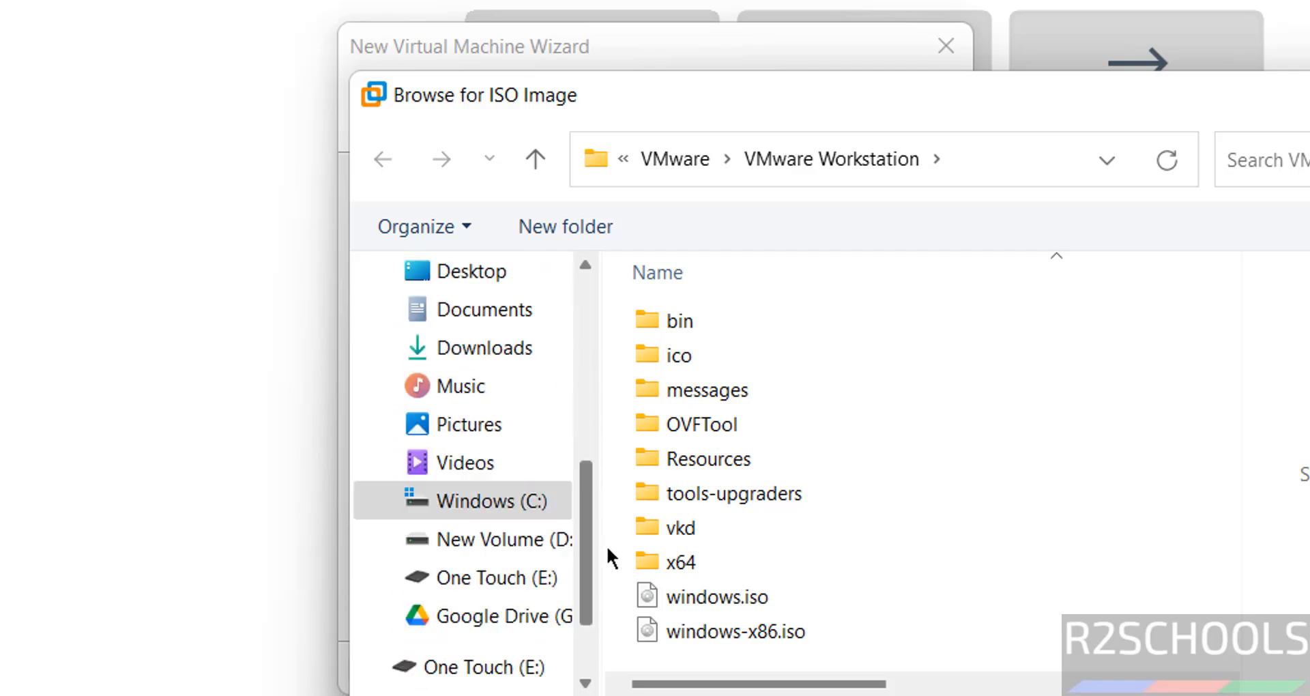
click(551, 578)
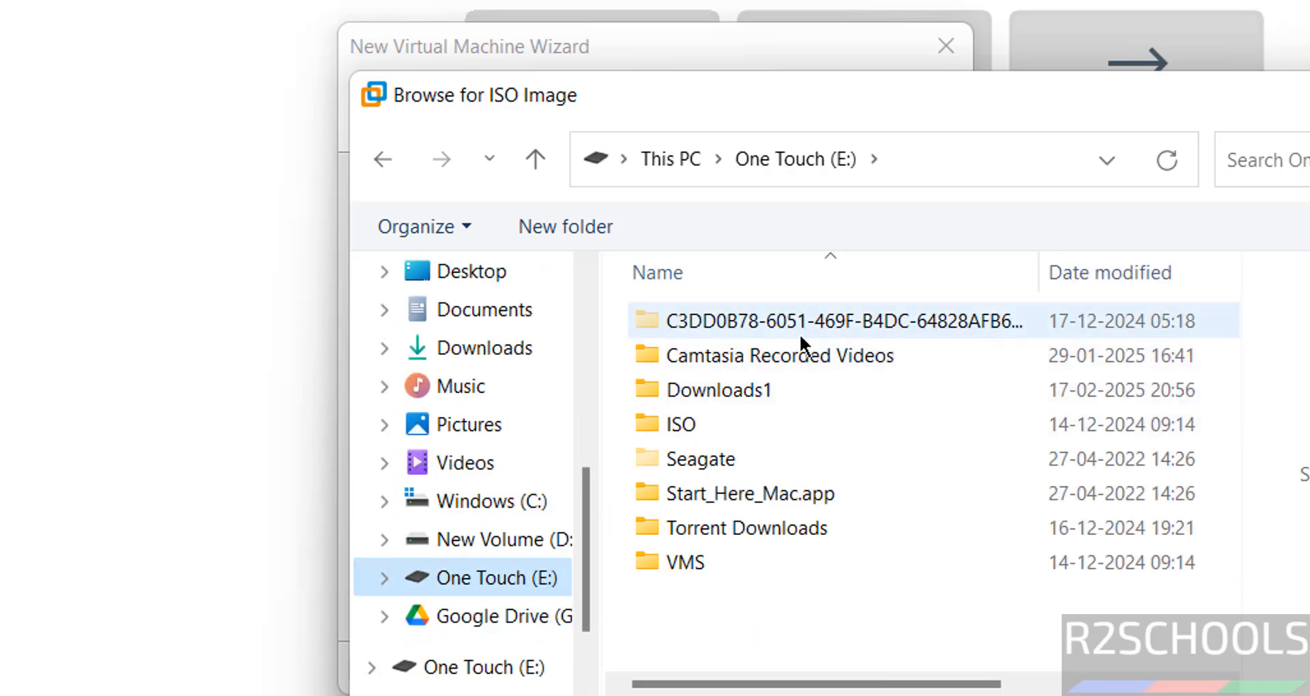
double_click(696, 420)
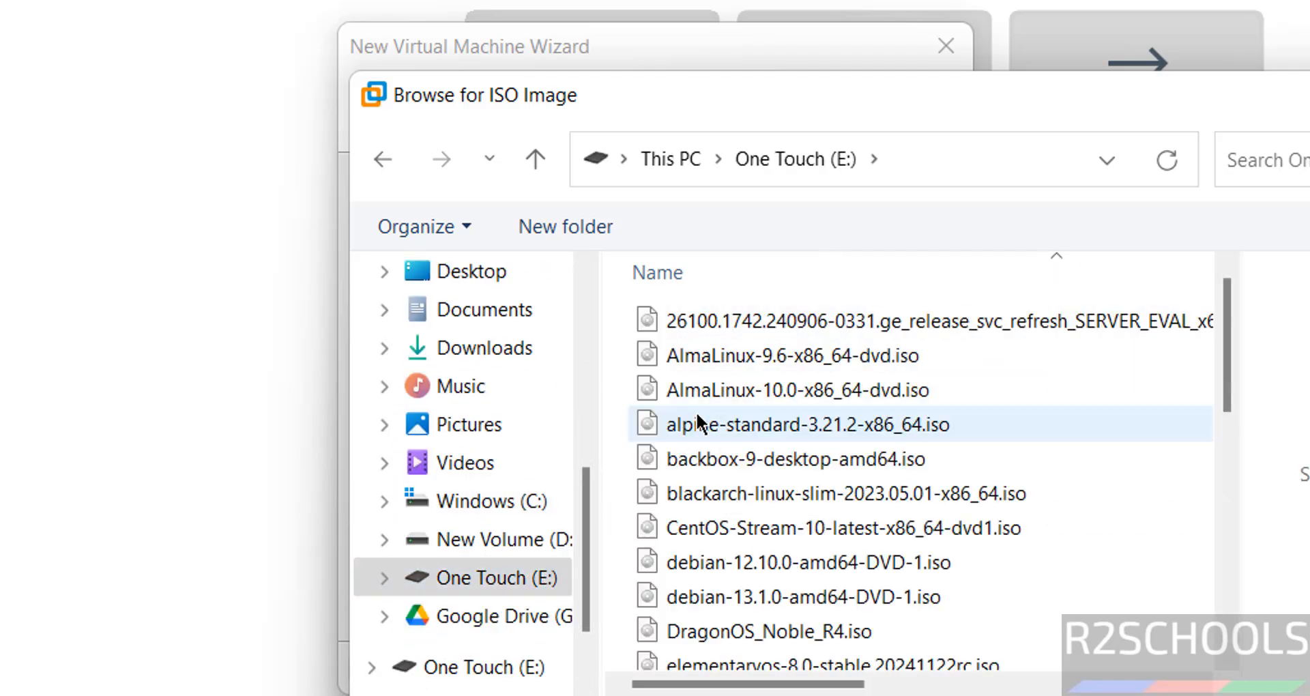
click(774, 389)
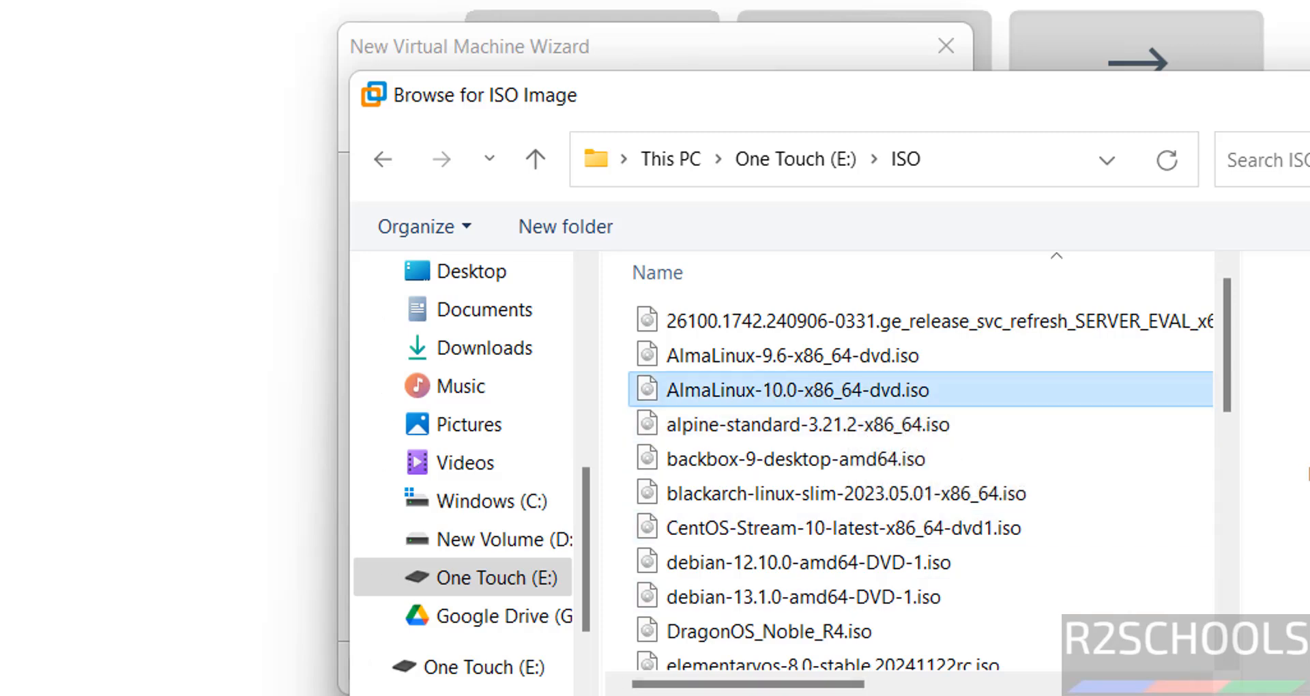
key(Return)
click(787, 676)
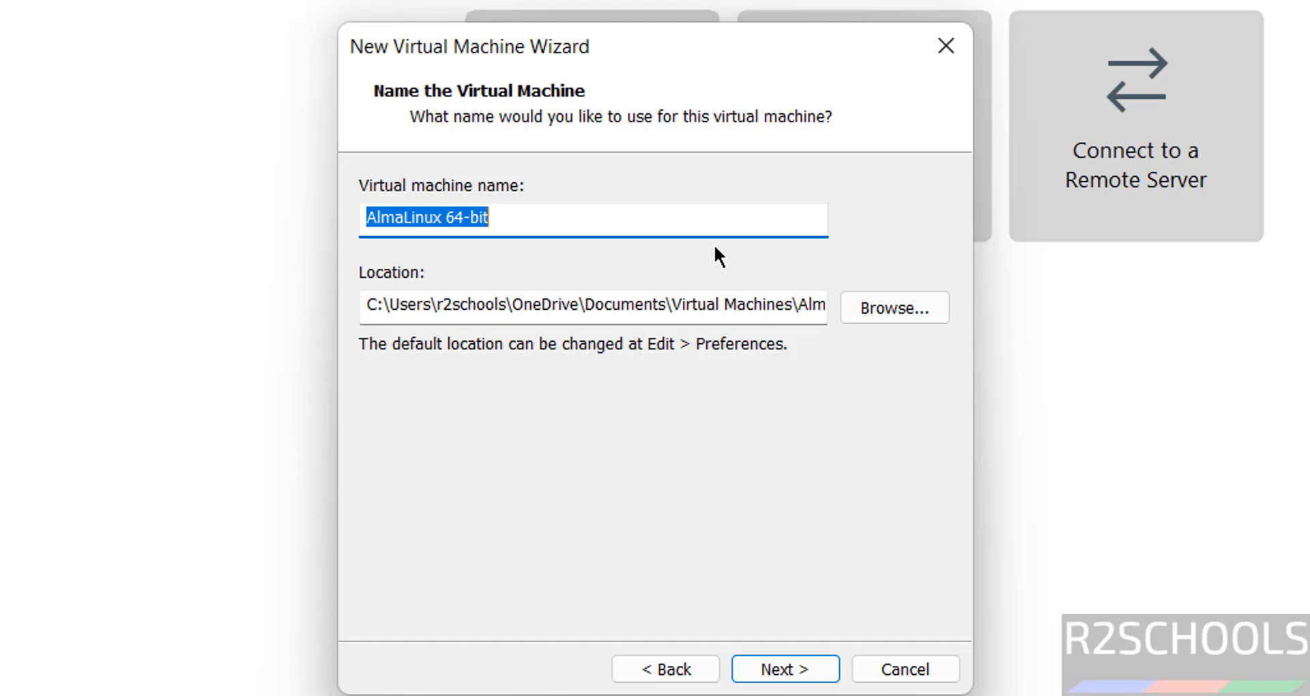
Rename the virtual machine to AlmaLinux10vm
key(End)
key(BackSpace)
key(BackSpace)
key(BackSpace)
key(BackSpace)
key(BackSpace)
key(BackSpace)
key(BackSpace)
text(1)
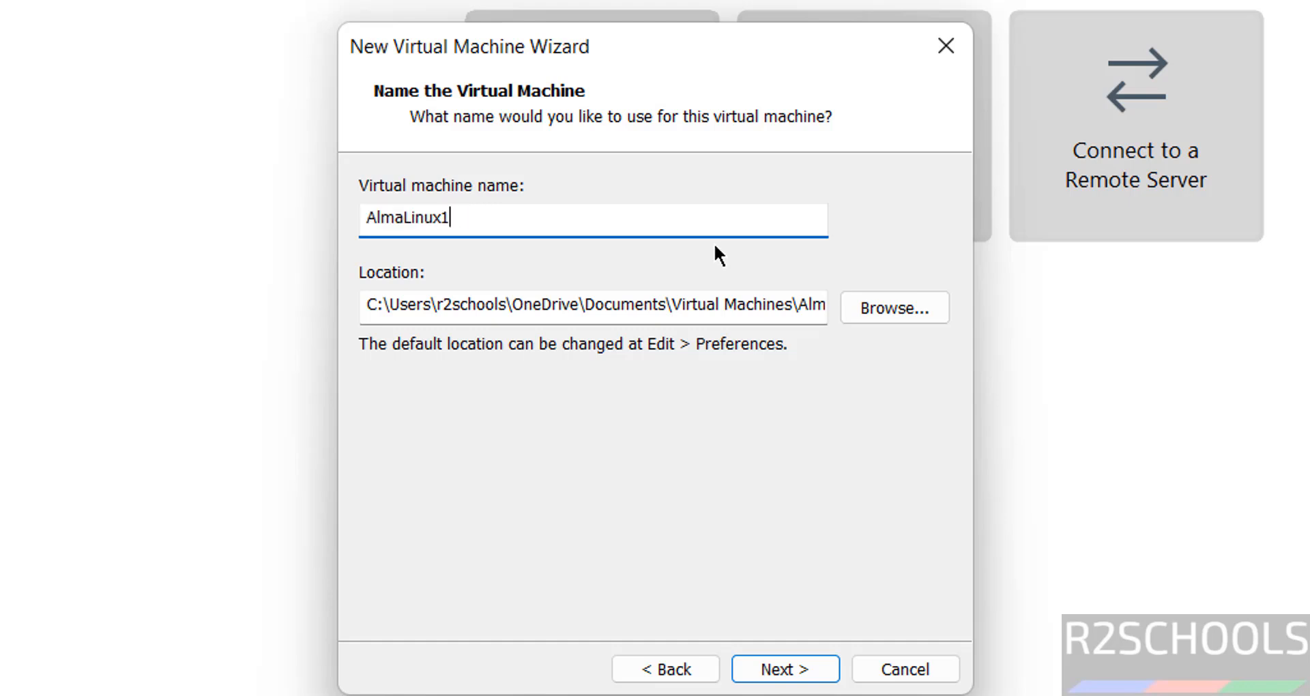
text(0vm)
key(ctrl+a)
key(ctrl+c)
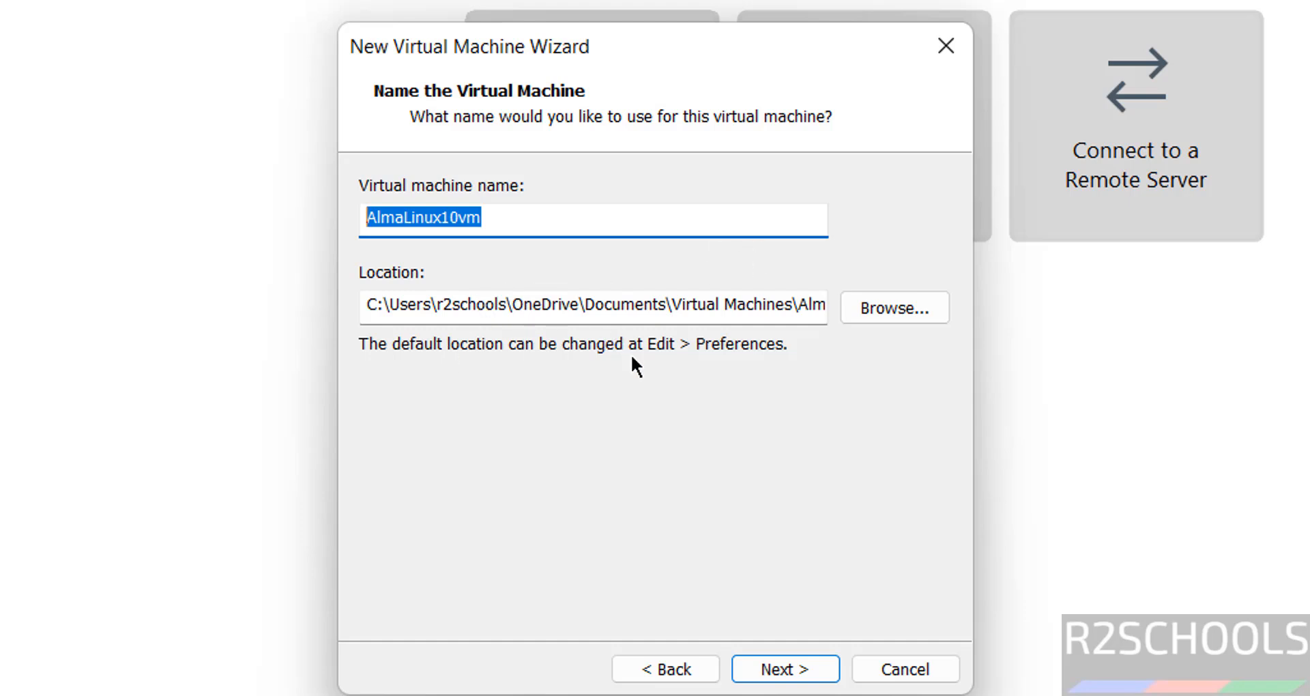
Set the virtual machine location to a new AlmaLinux10vm folder under E:\VMS and continue
click(877, 305)
scroll(860, 410, down, 2)
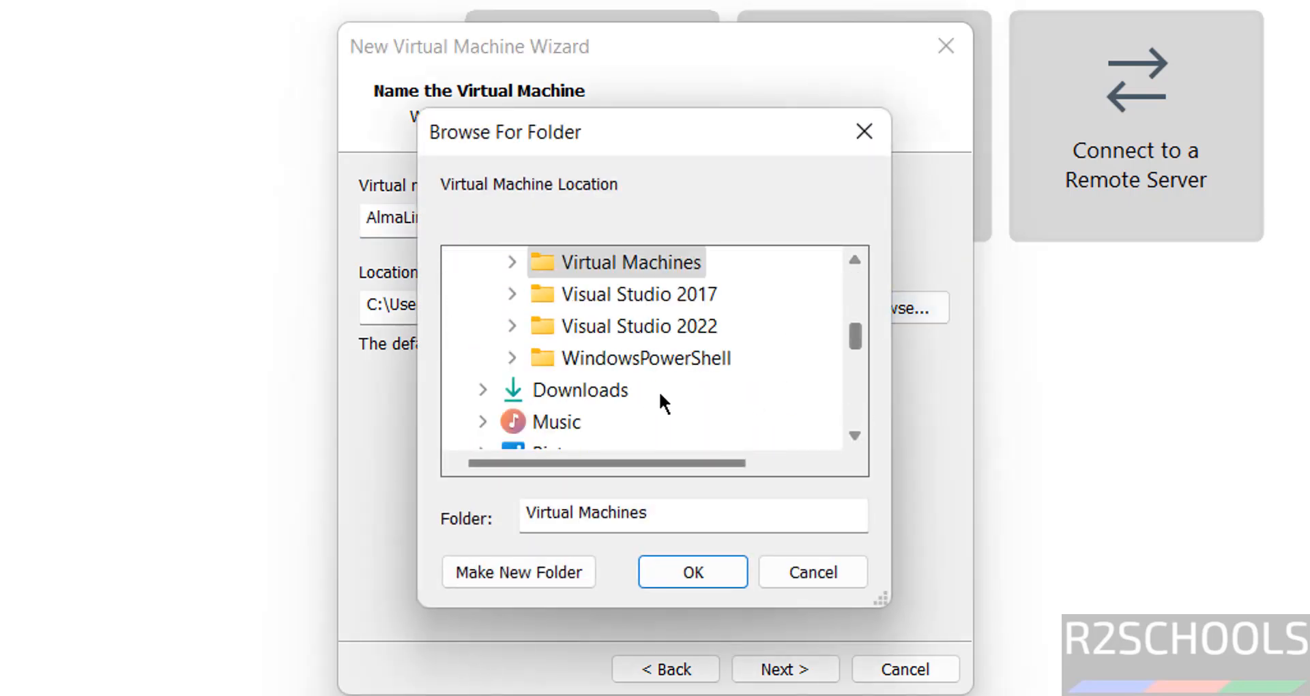
click(861, 380)
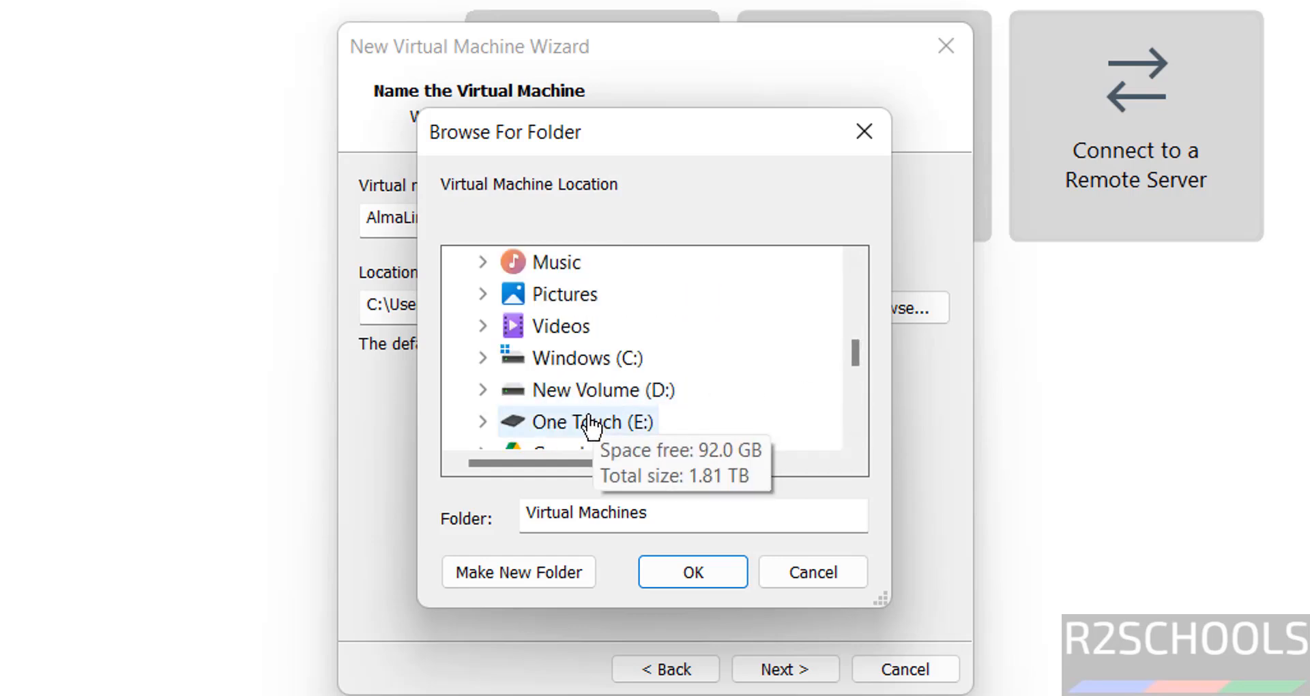
click(591, 426)
click(853, 394)
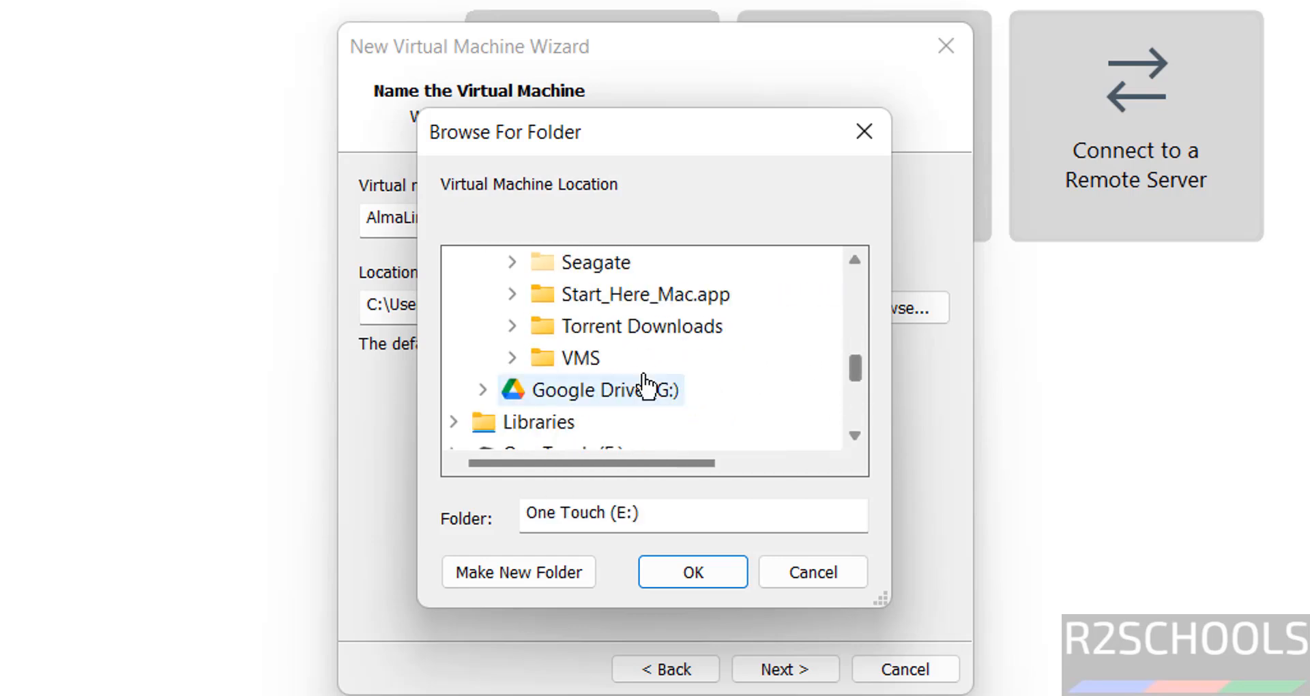
click(583, 358)
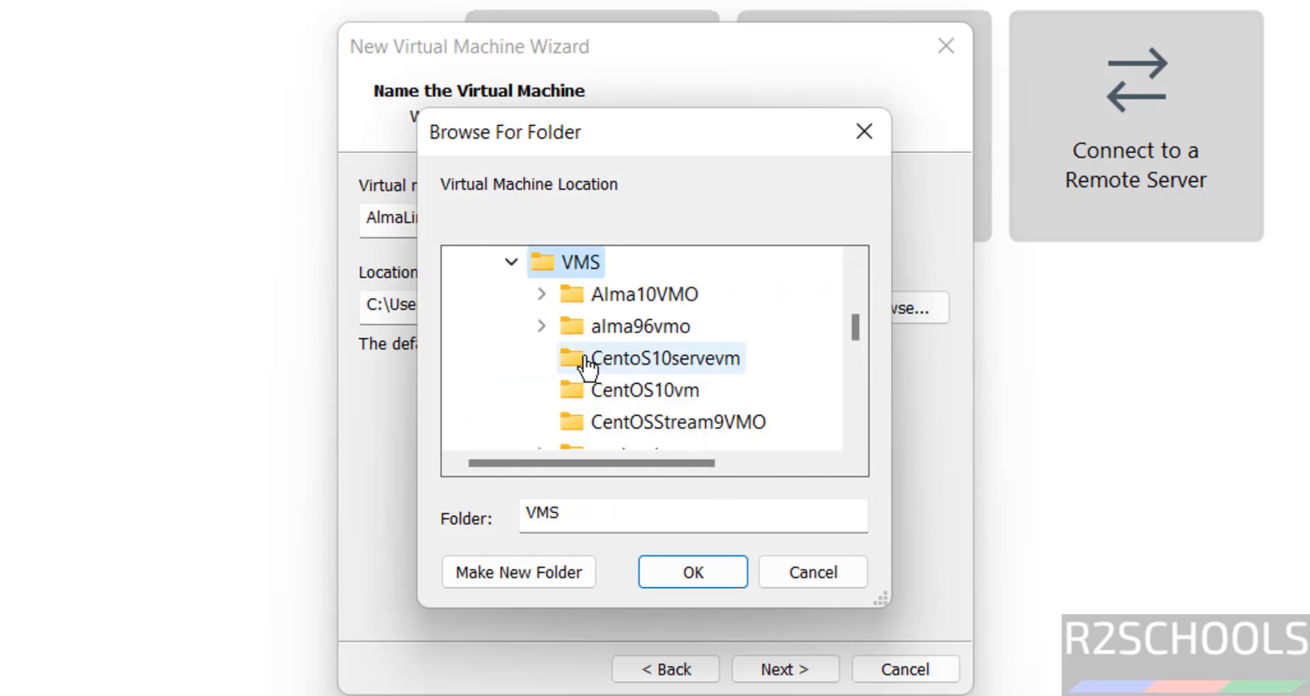
click(539, 562)
key(ctrl+v)
key(Return)
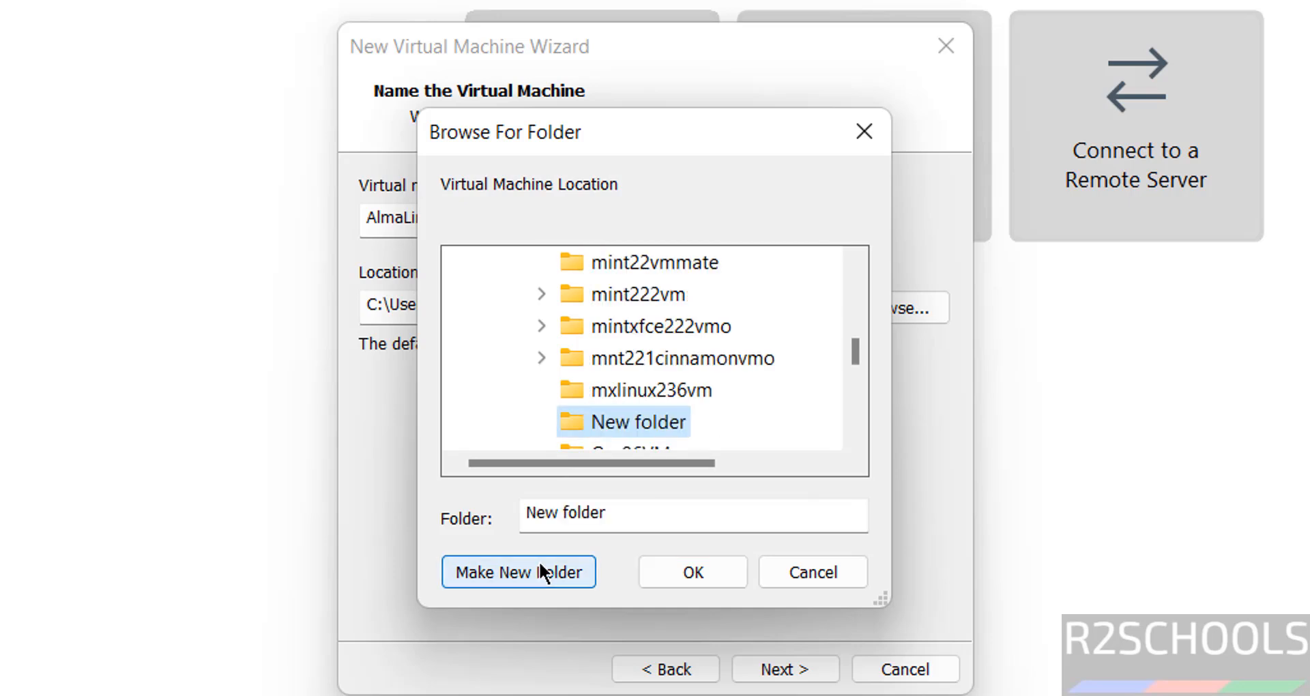
click(673, 571)
click(750, 667)
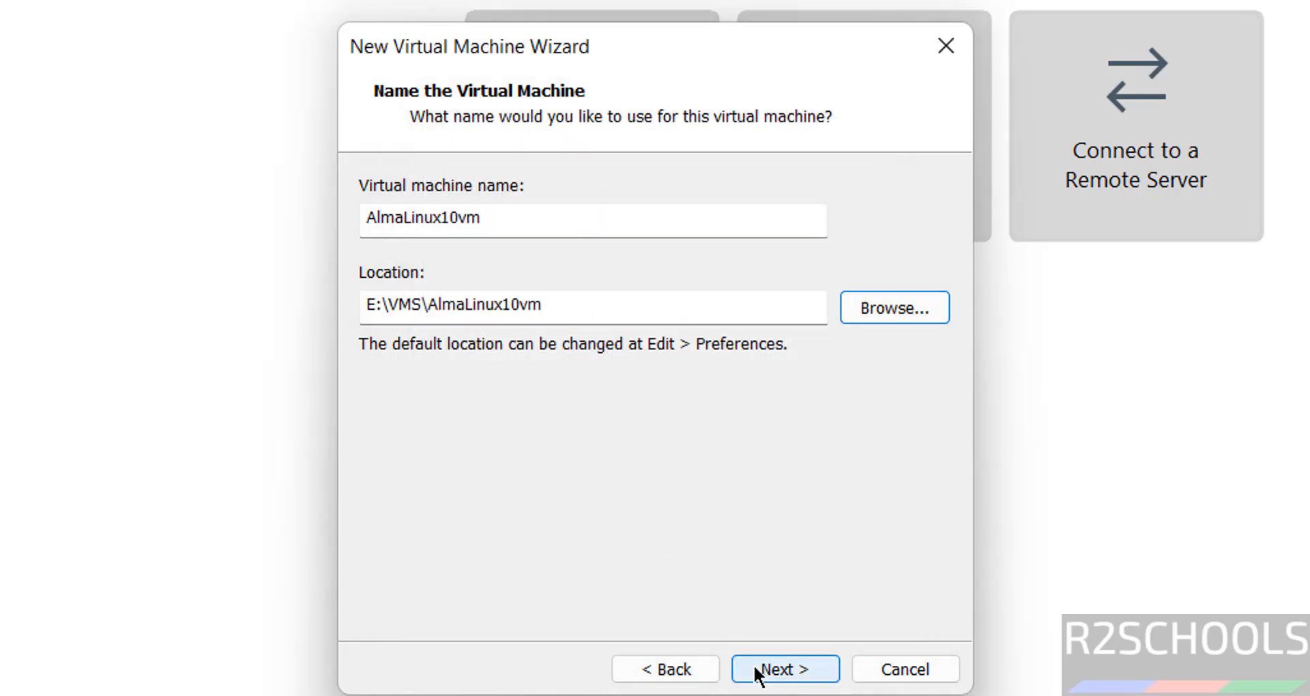
Set the maximum disk size to 50 GB stored as a single file and continue
click(494, 378)
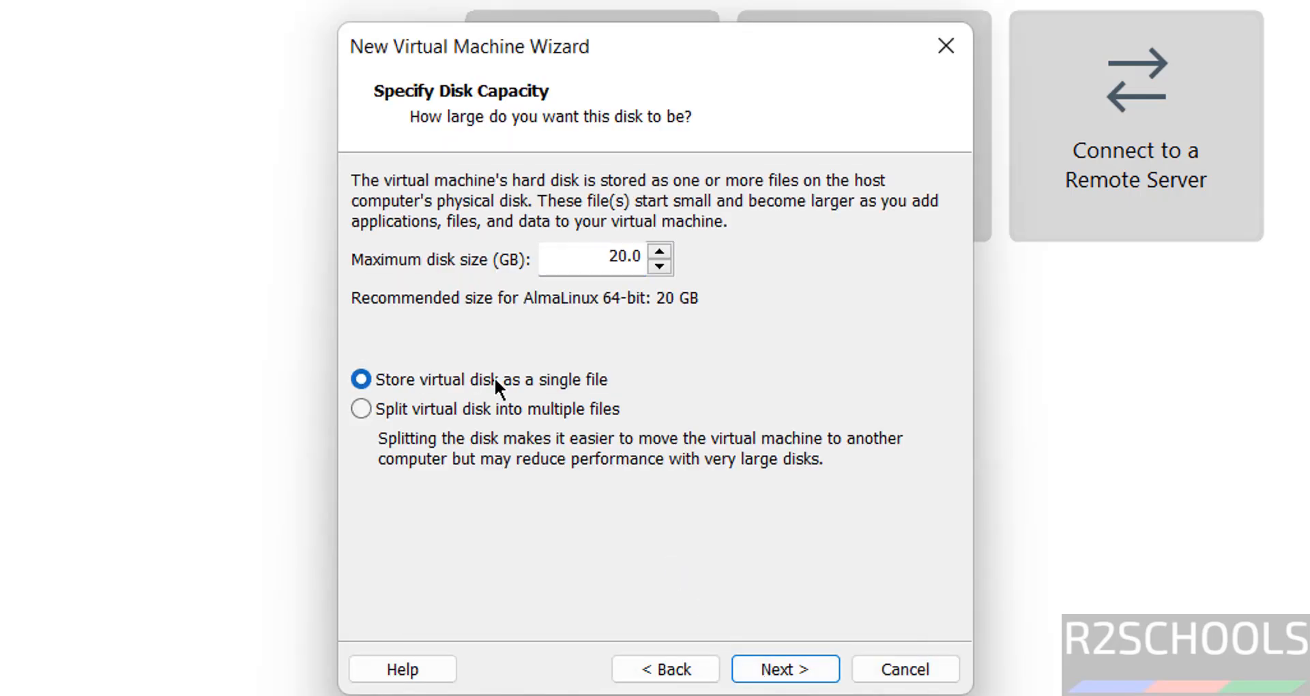
double_click(610, 255)
text(50)
click(765, 672)
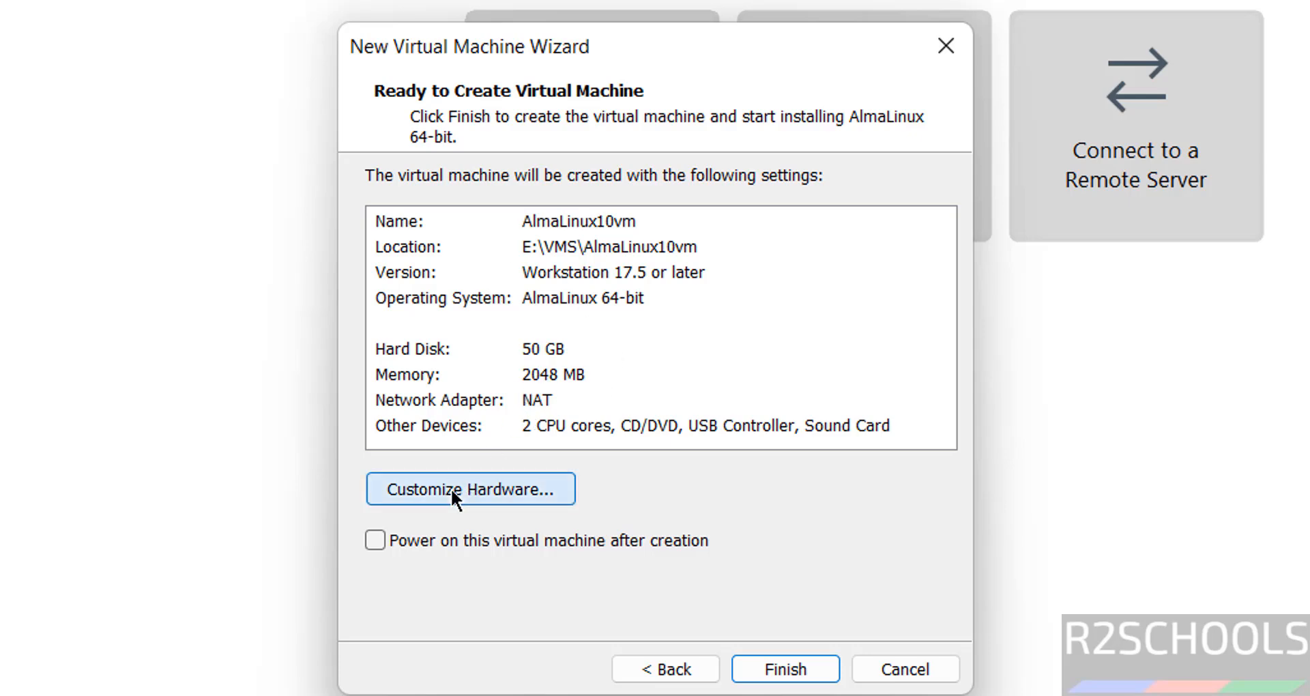
Open the hardware customization and set the virtual machine's memory to 4 GB
click(452, 489)
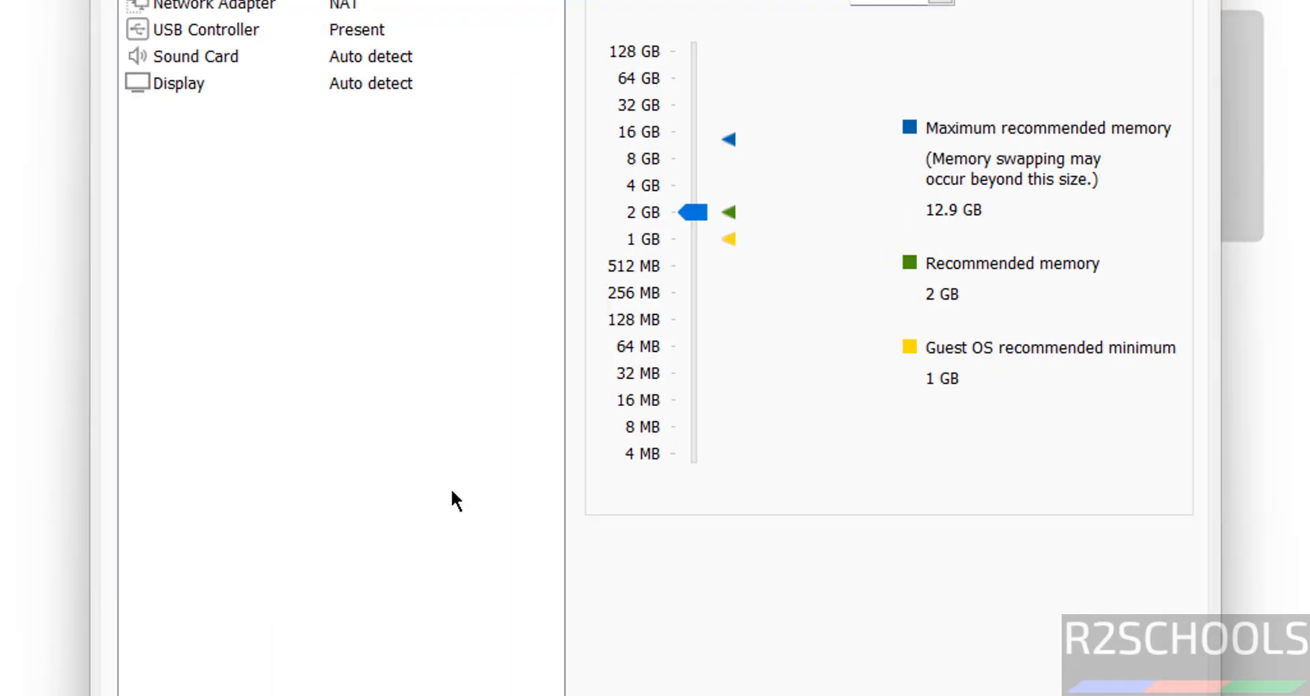
click(681, 189)
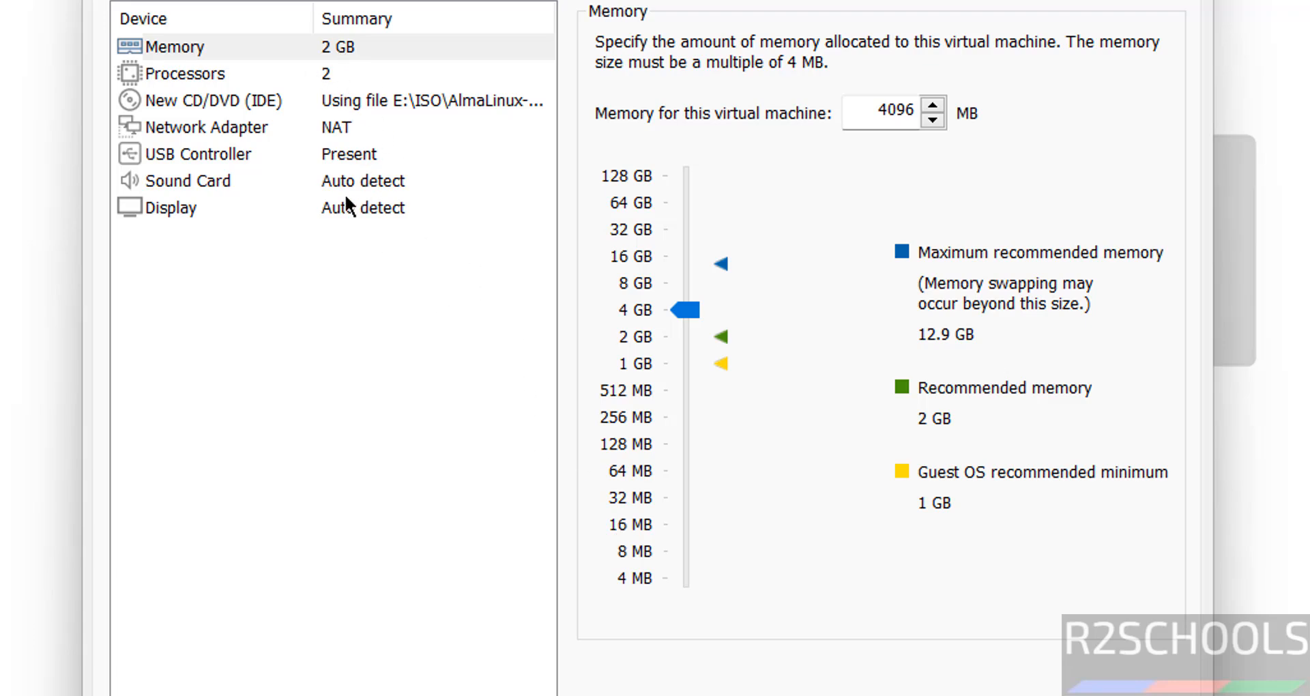
Disable Accelerate 3D graphics for the display, close the hardware settings, and finish creating the virtual machine
click(326, 198)
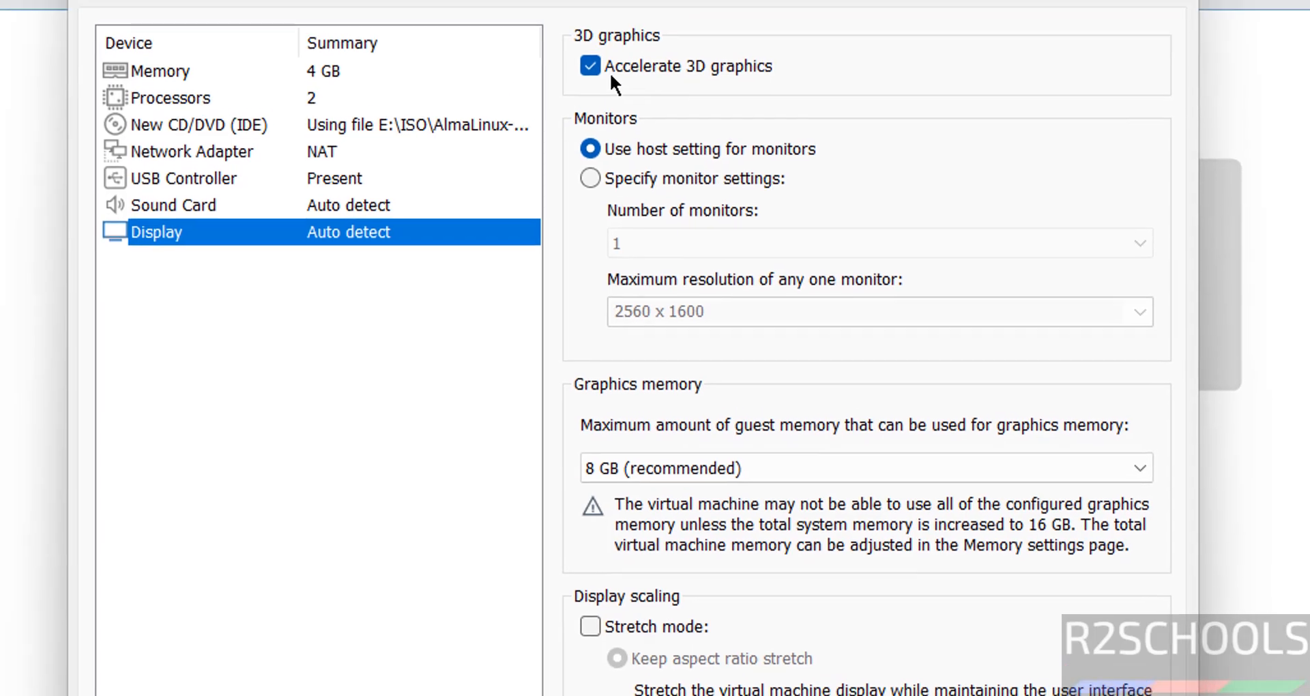
click(620, 66)
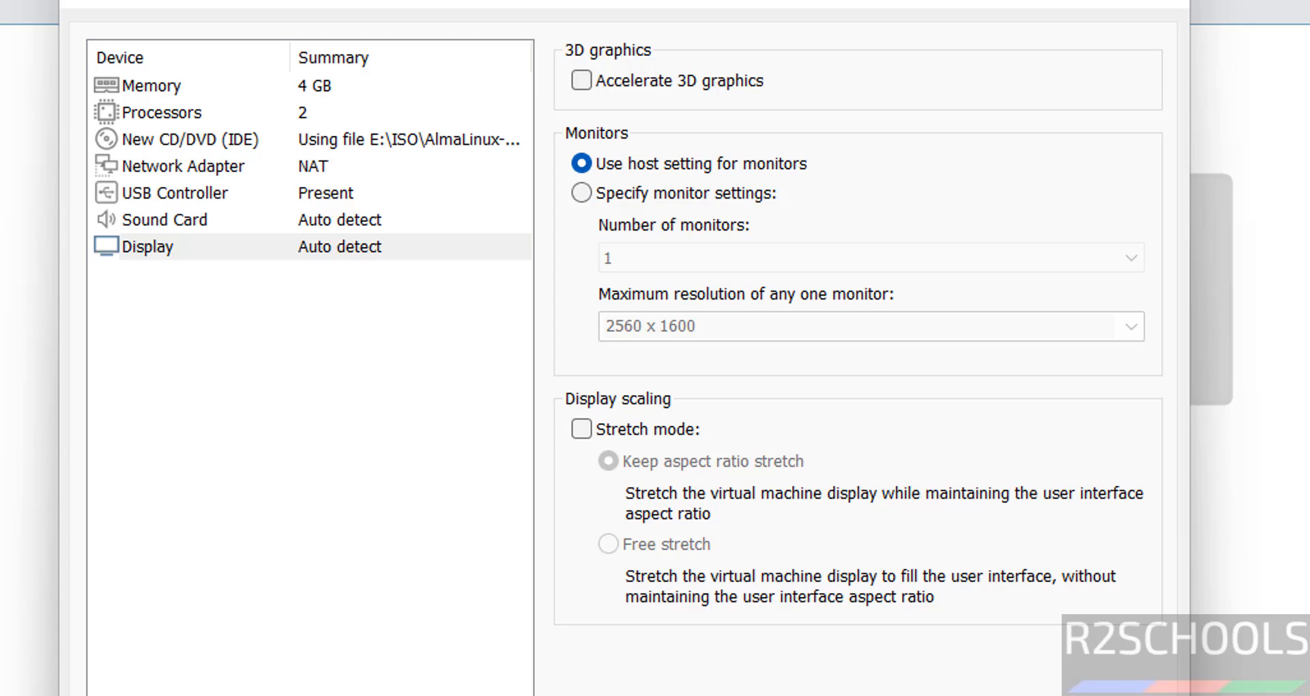
key(Escape)
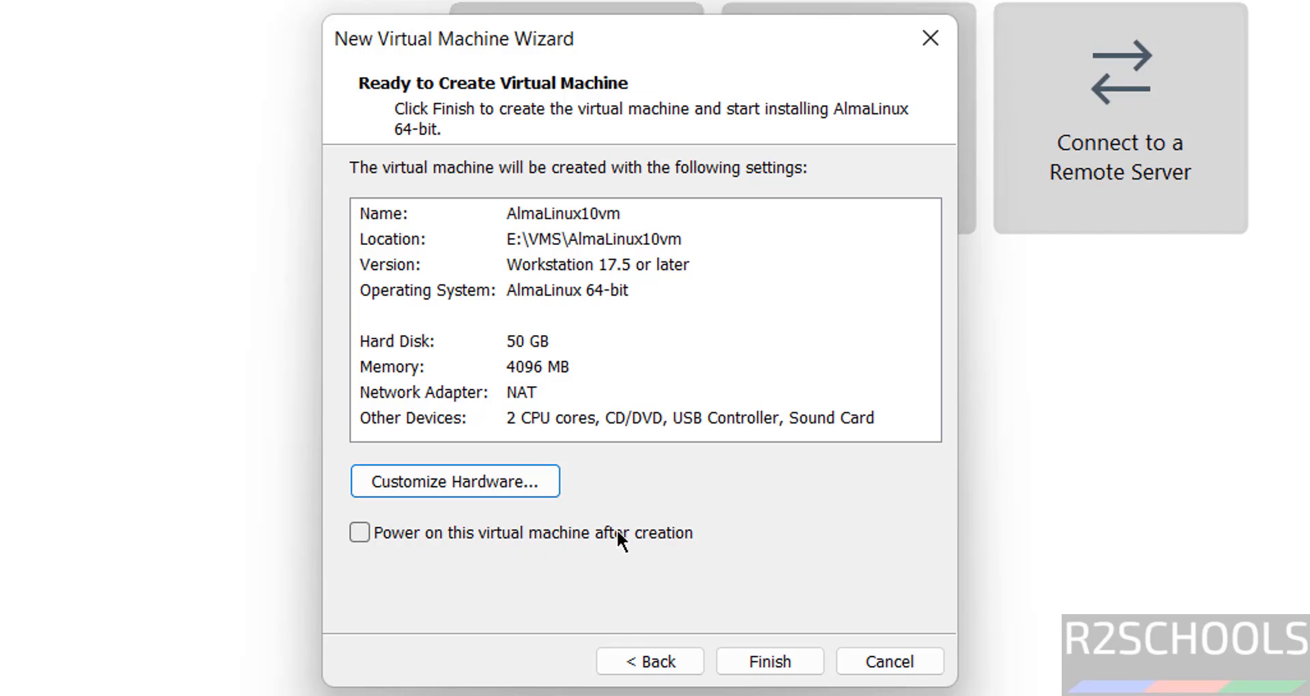
click(770, 661)
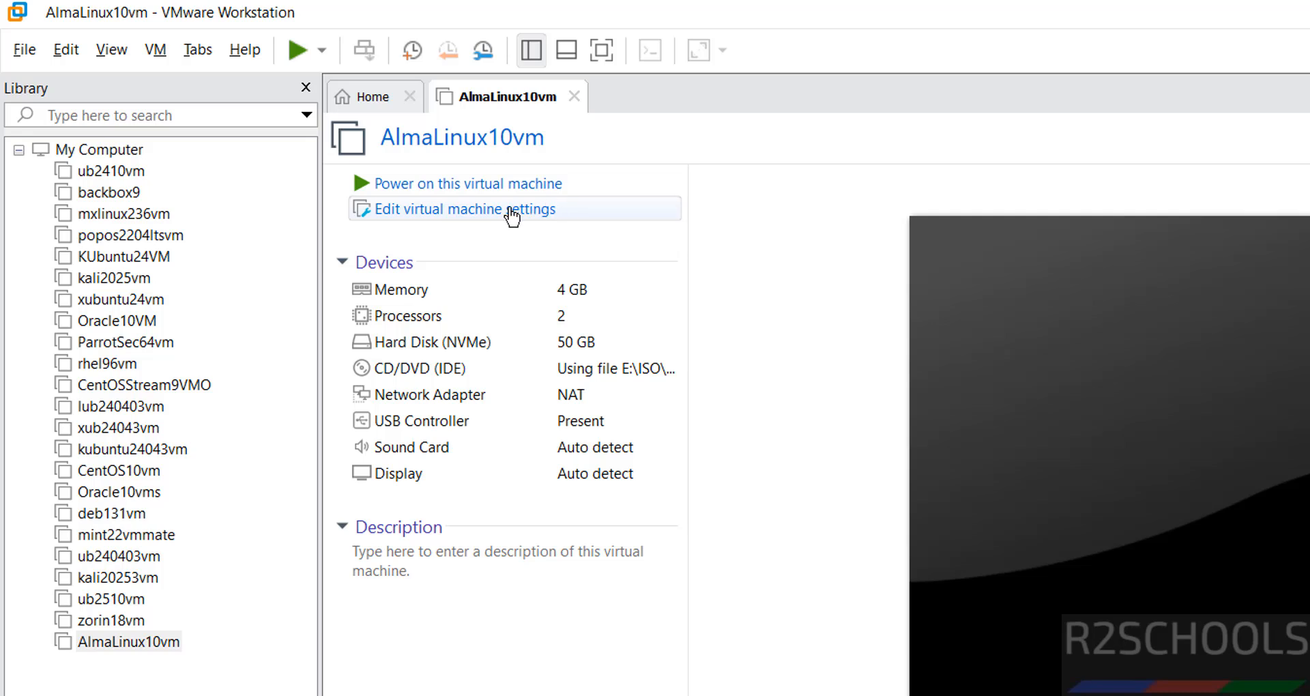
right_click(136, 642)
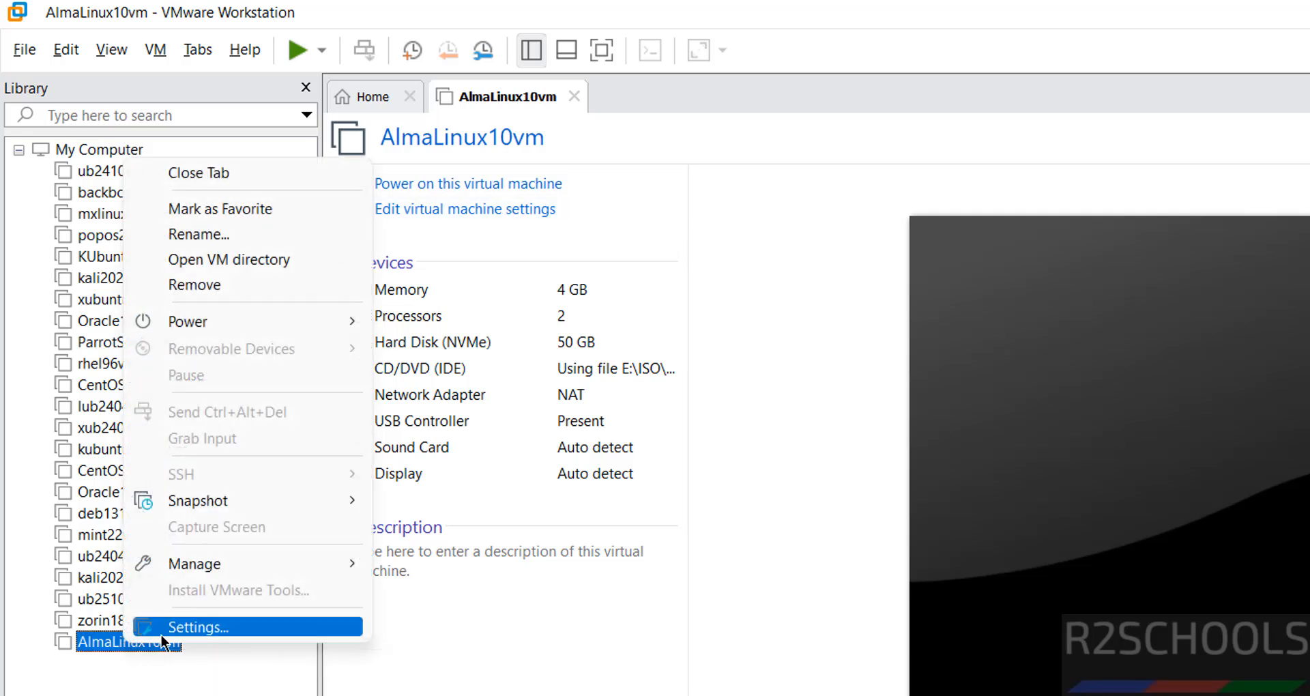
click(156, 49)
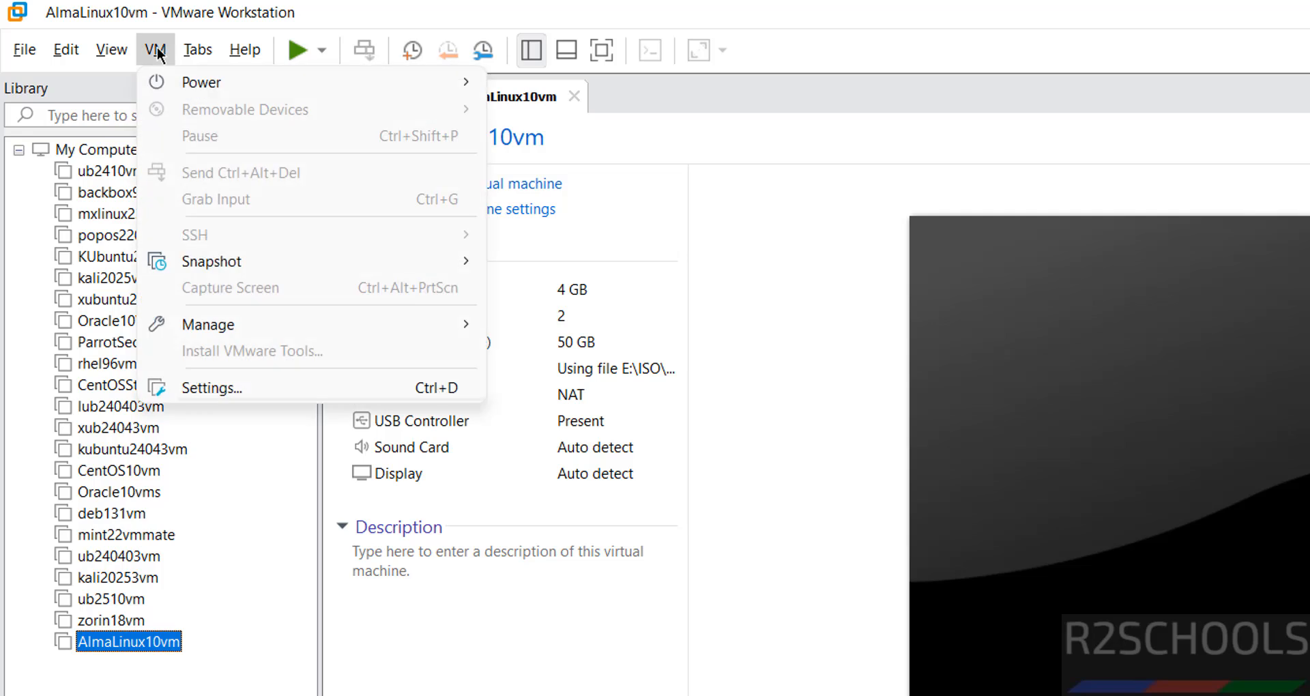
click(767, 362)
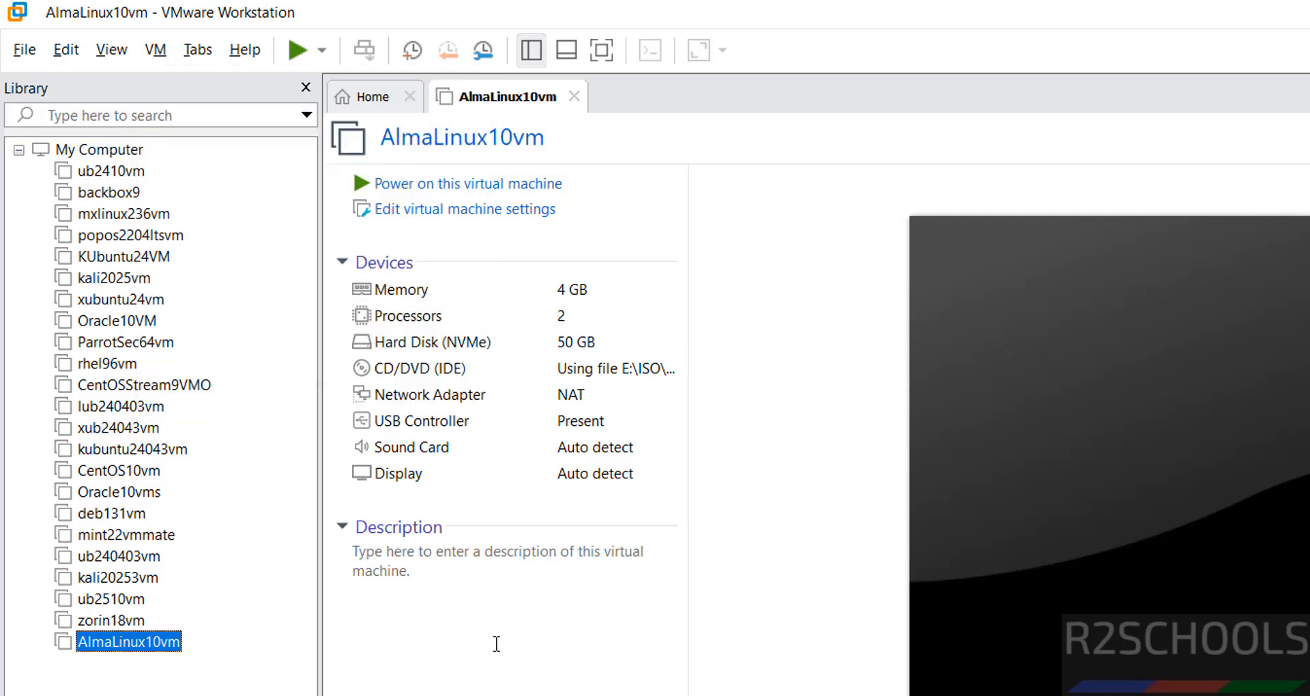
click(436, 615)
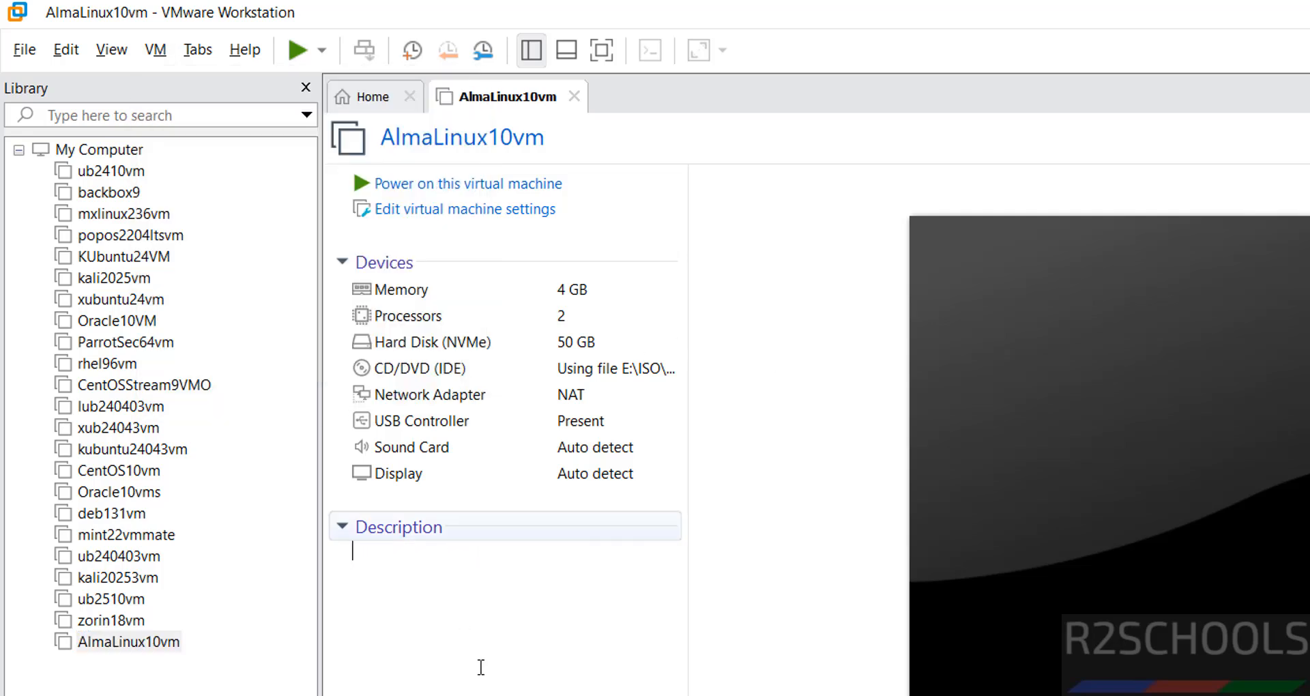
click(479, 496)
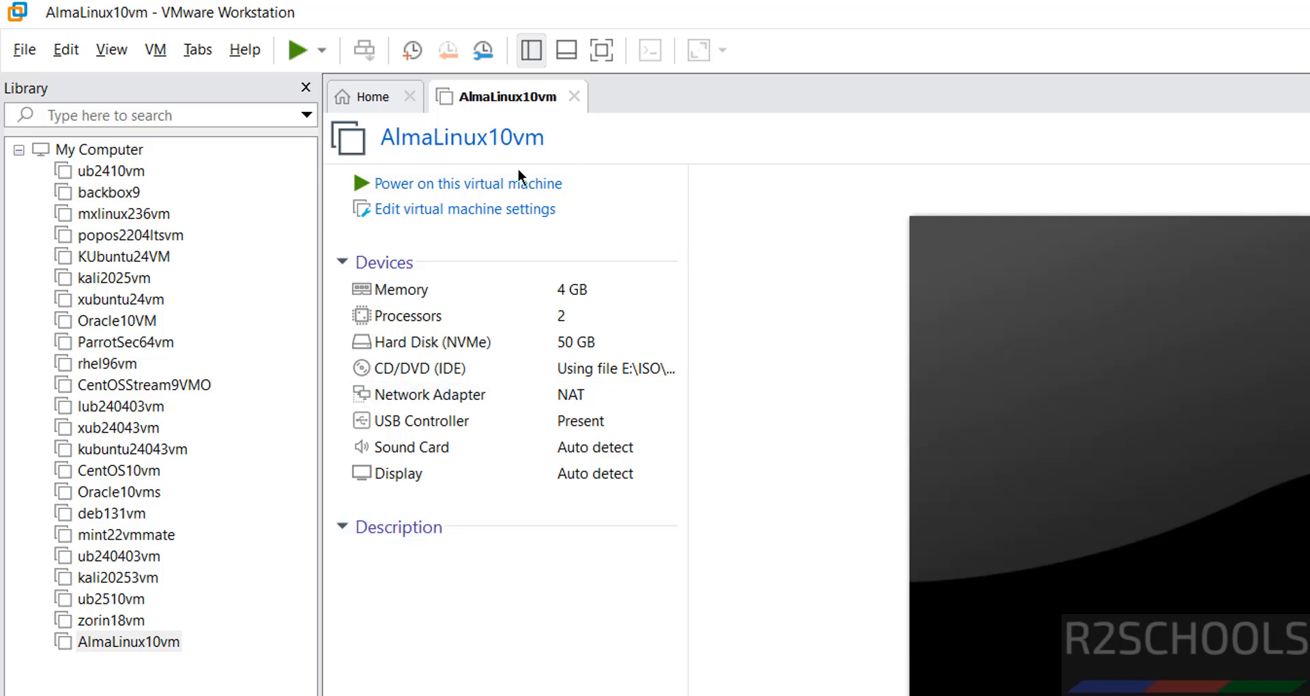
Open the virtual machine settings to review the hardware and display options, then close them
click(464, 213)
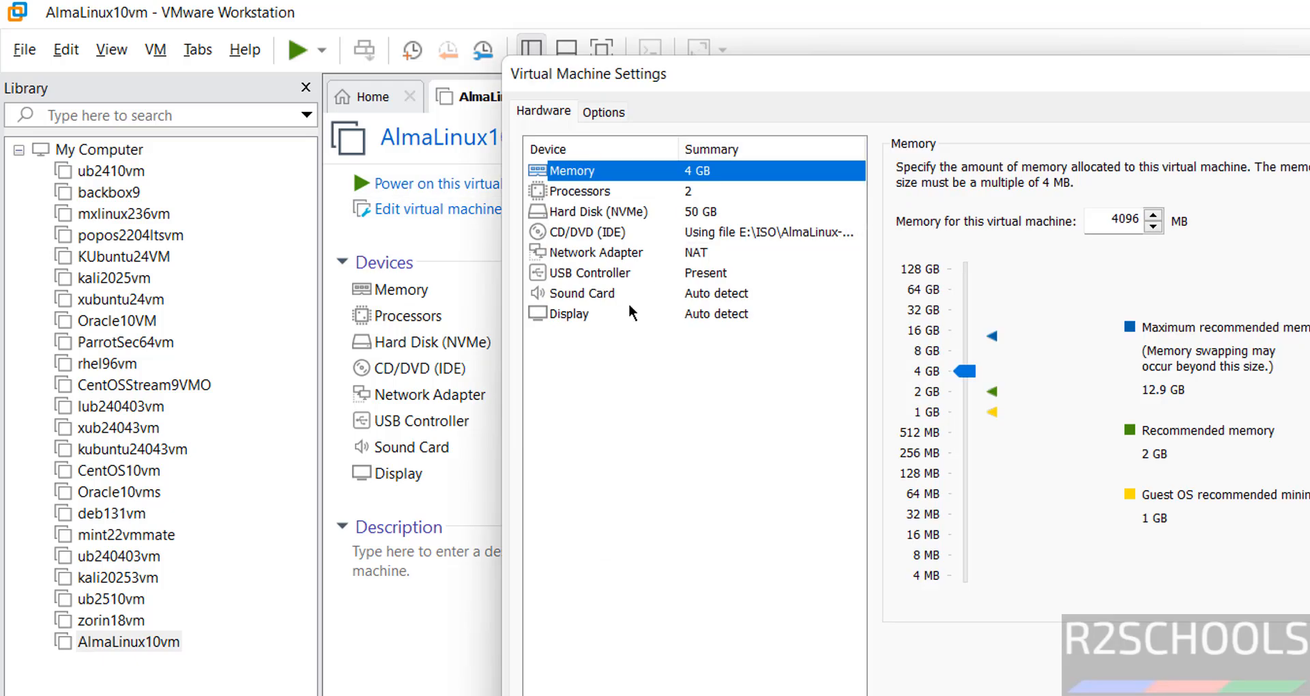
click(624, 313)
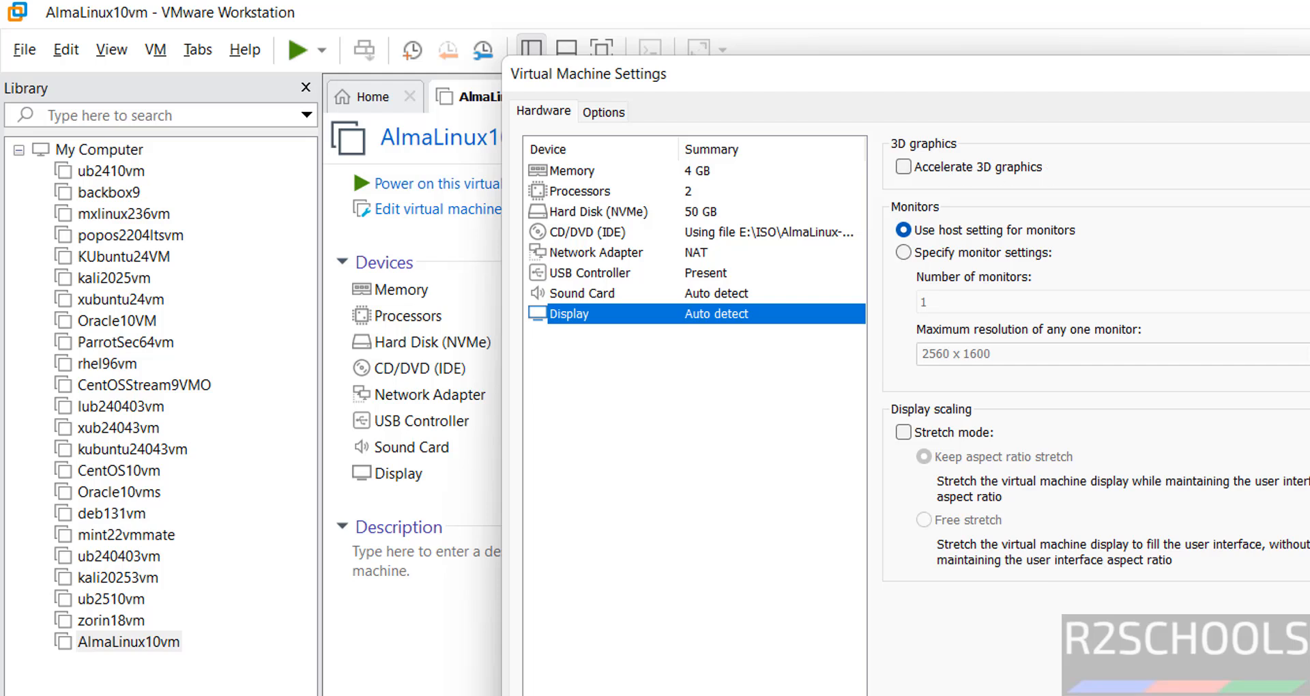
key(Return)
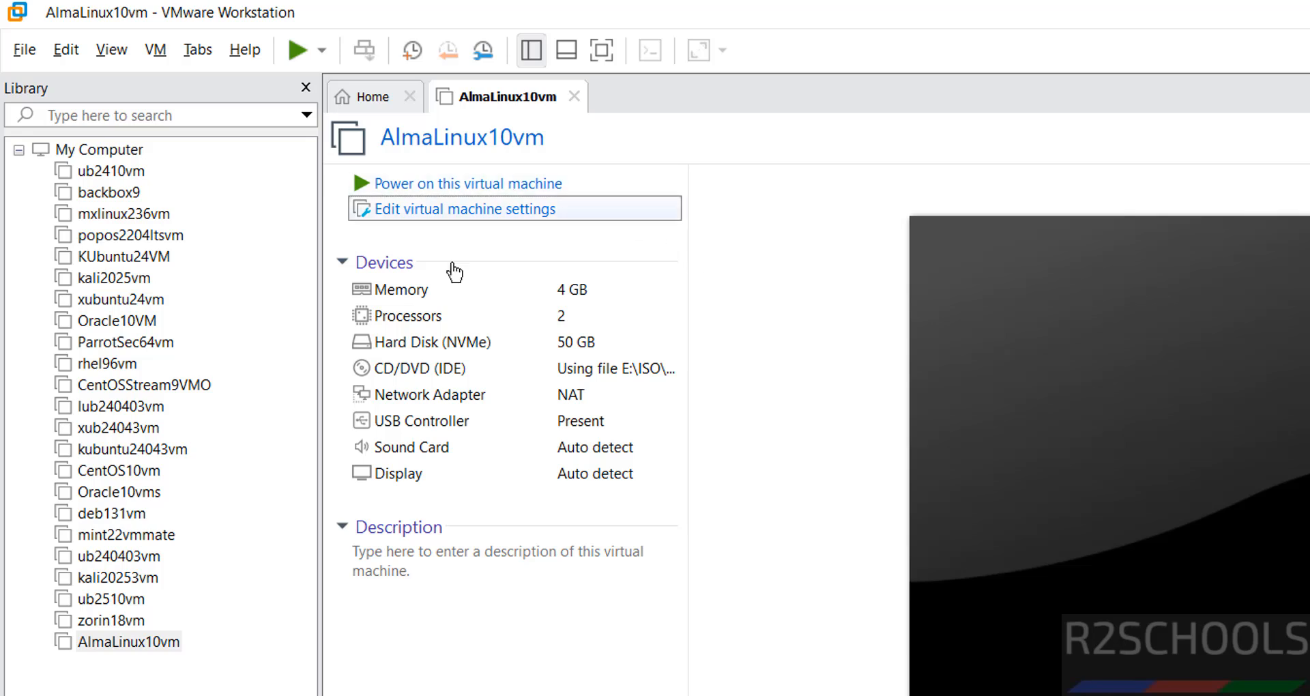
Power on the virtual machine and boot the Install AlmaLinux 10.0 entry from the boot menu
click(493, 186)
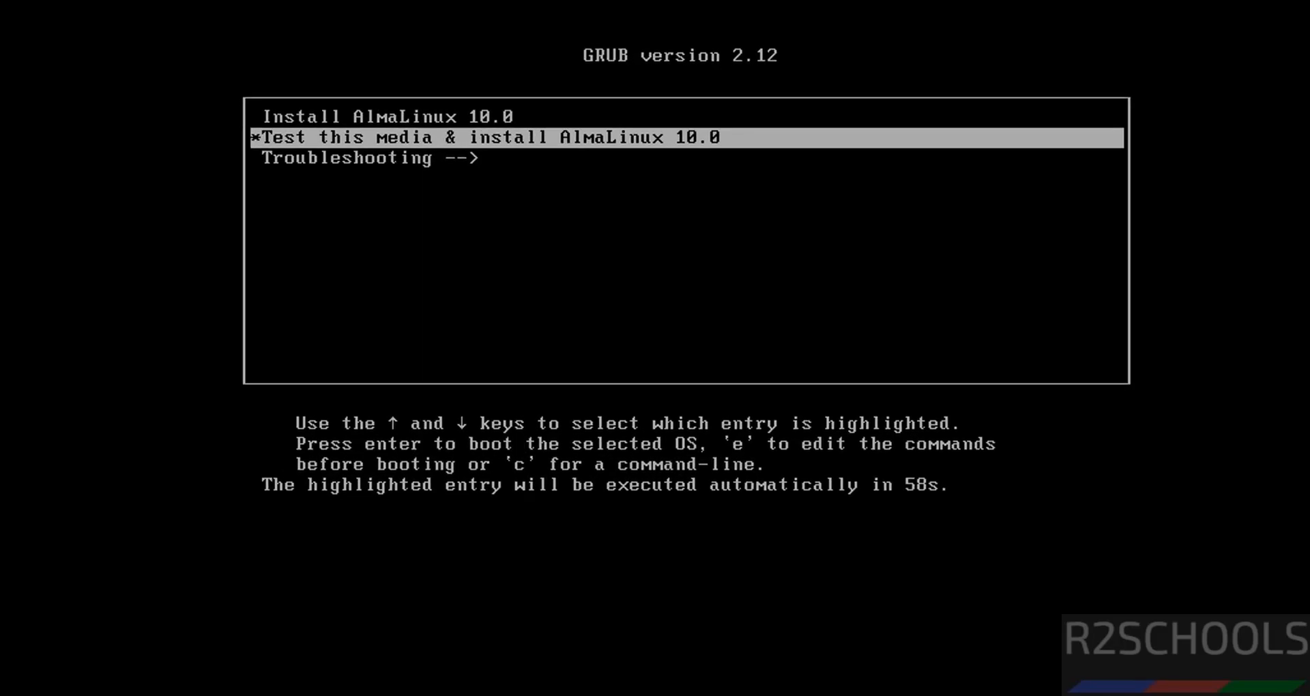
key(Up)
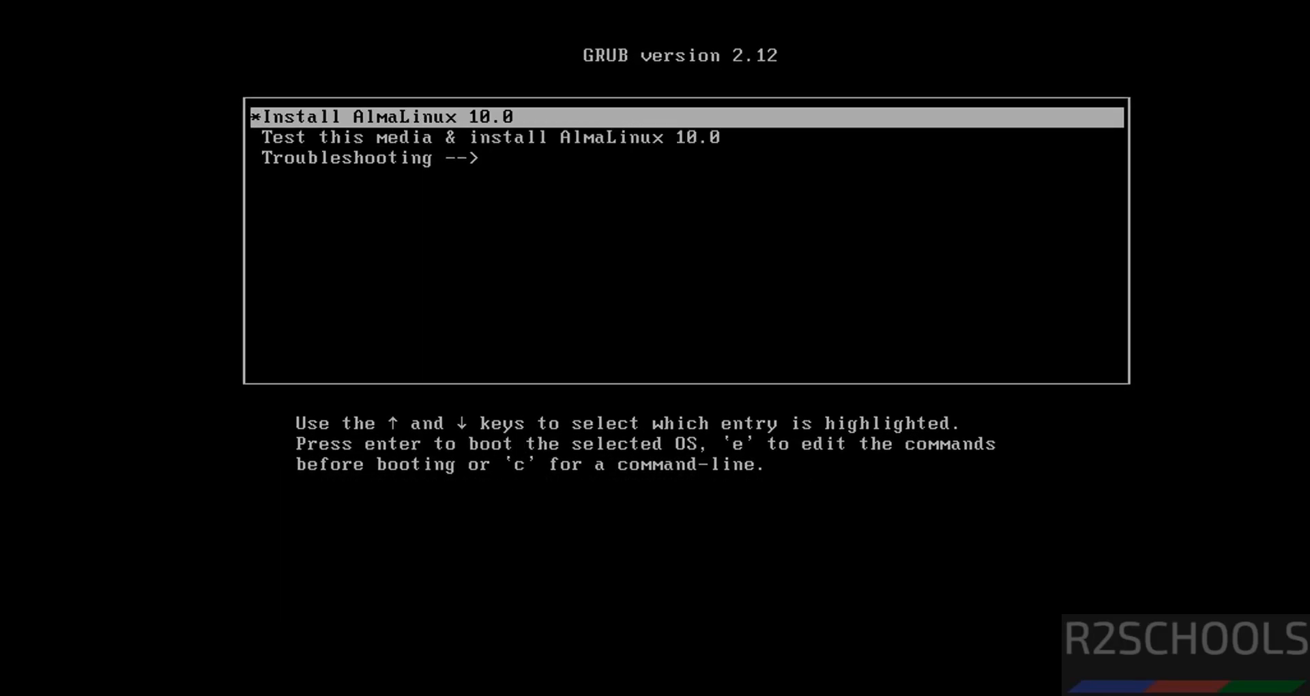
key(Return)
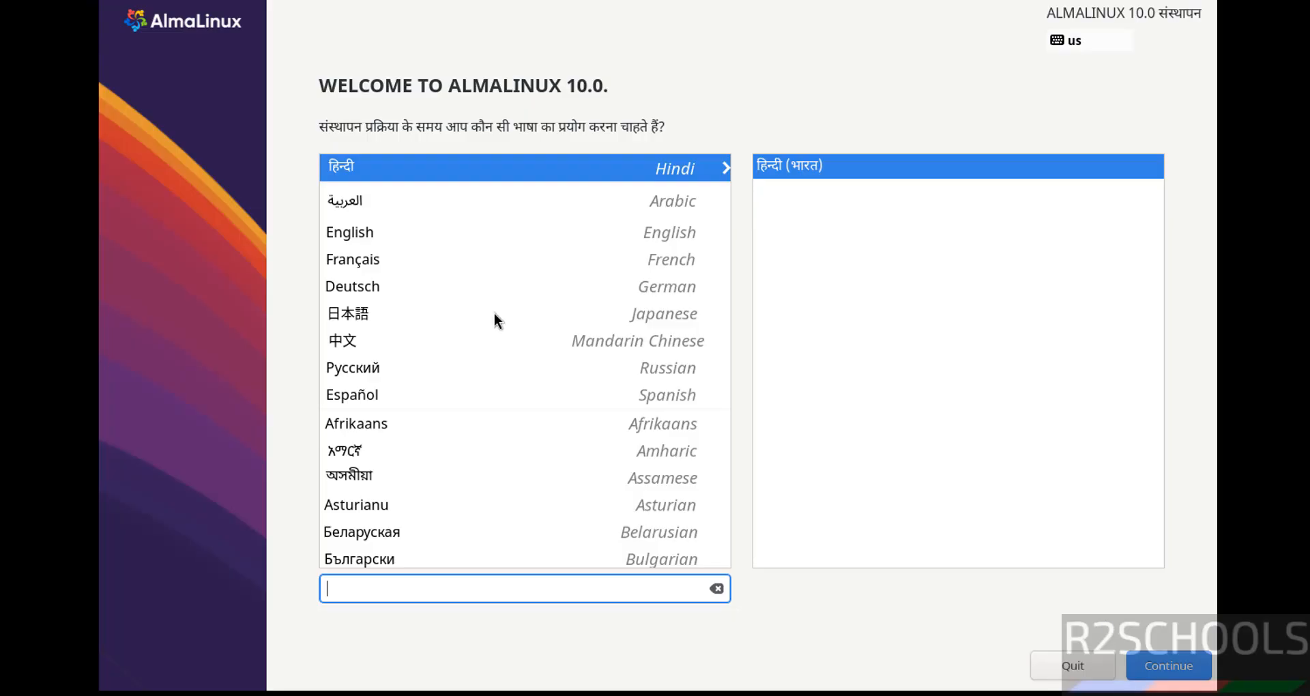
Choose English as the installer language and accept automatic partitioning on the 50 GiB NVMe disk as installation destination
click(374, 237)
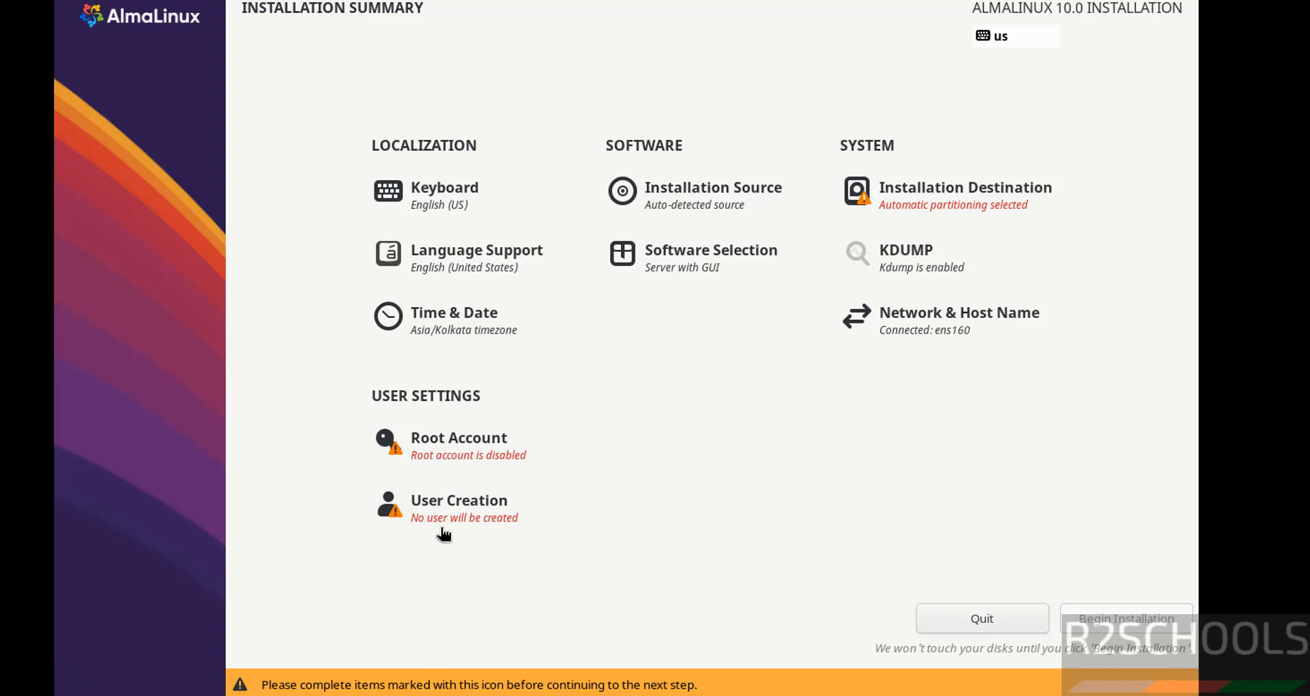
click(951, 194)
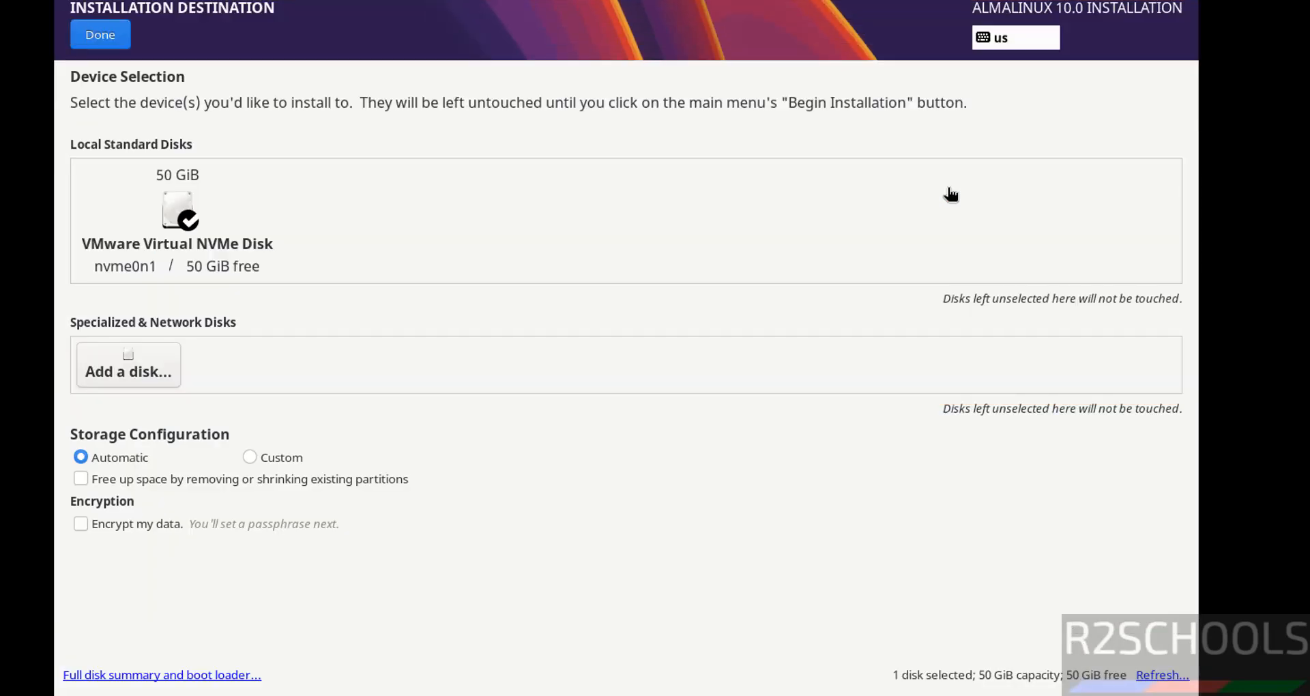
click(101, 34)
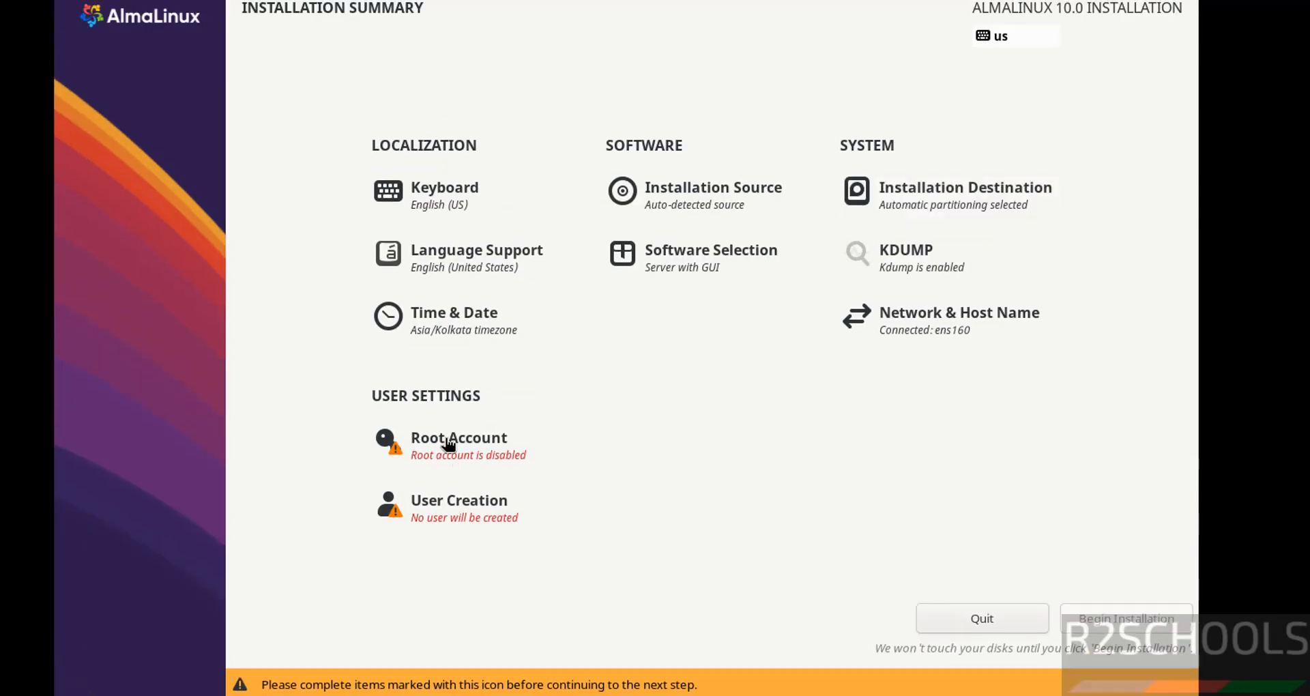
Enable the root account, enter and confirm the root password, and allow root SSH login with password
click(449, 442)
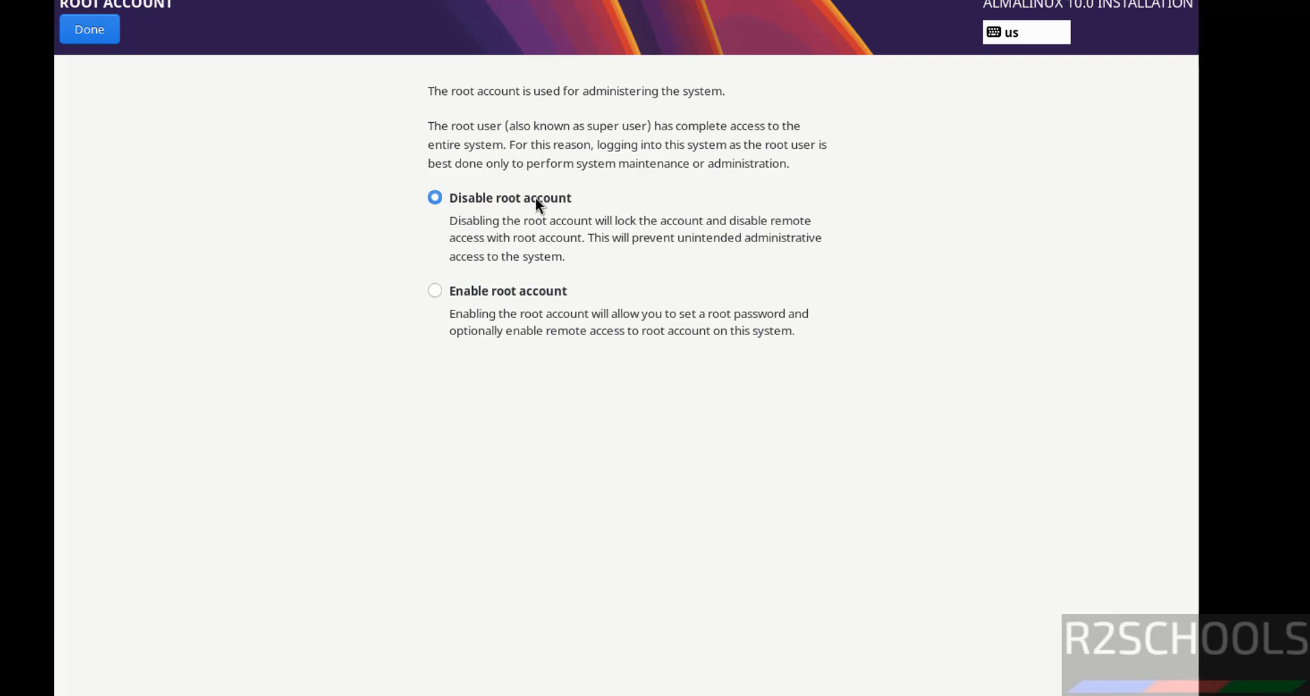
click(493, 288)
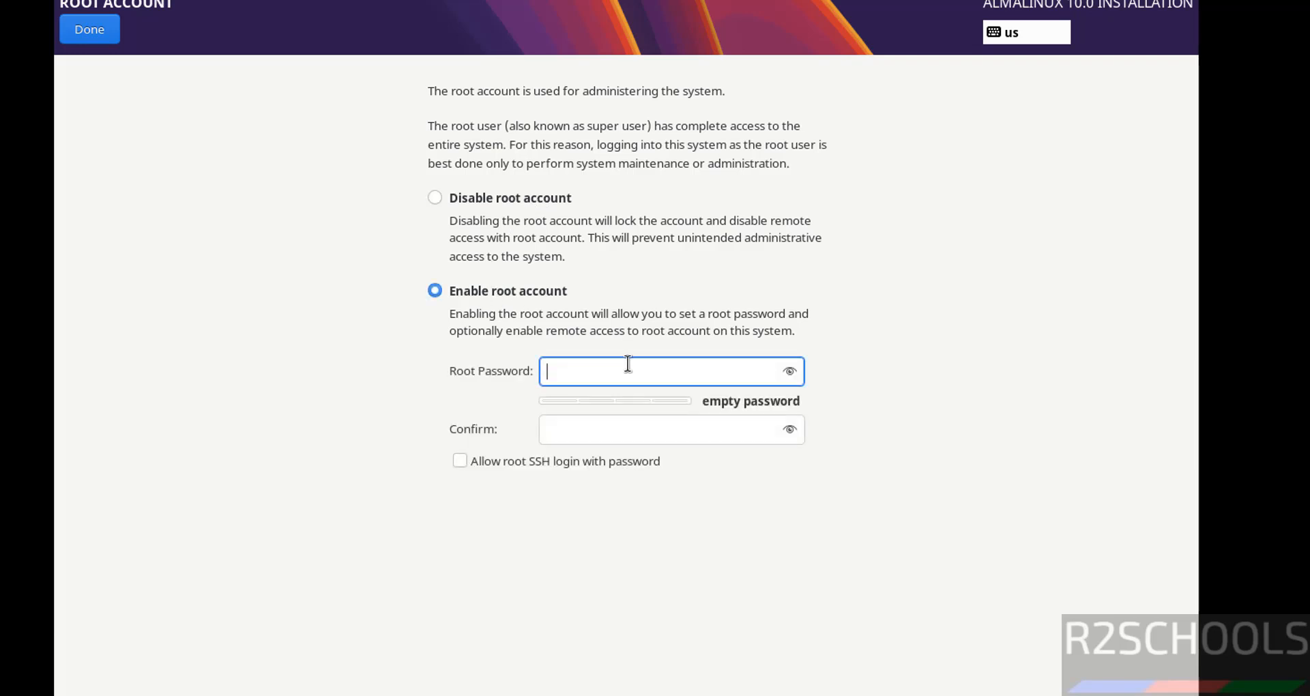
text(**********)
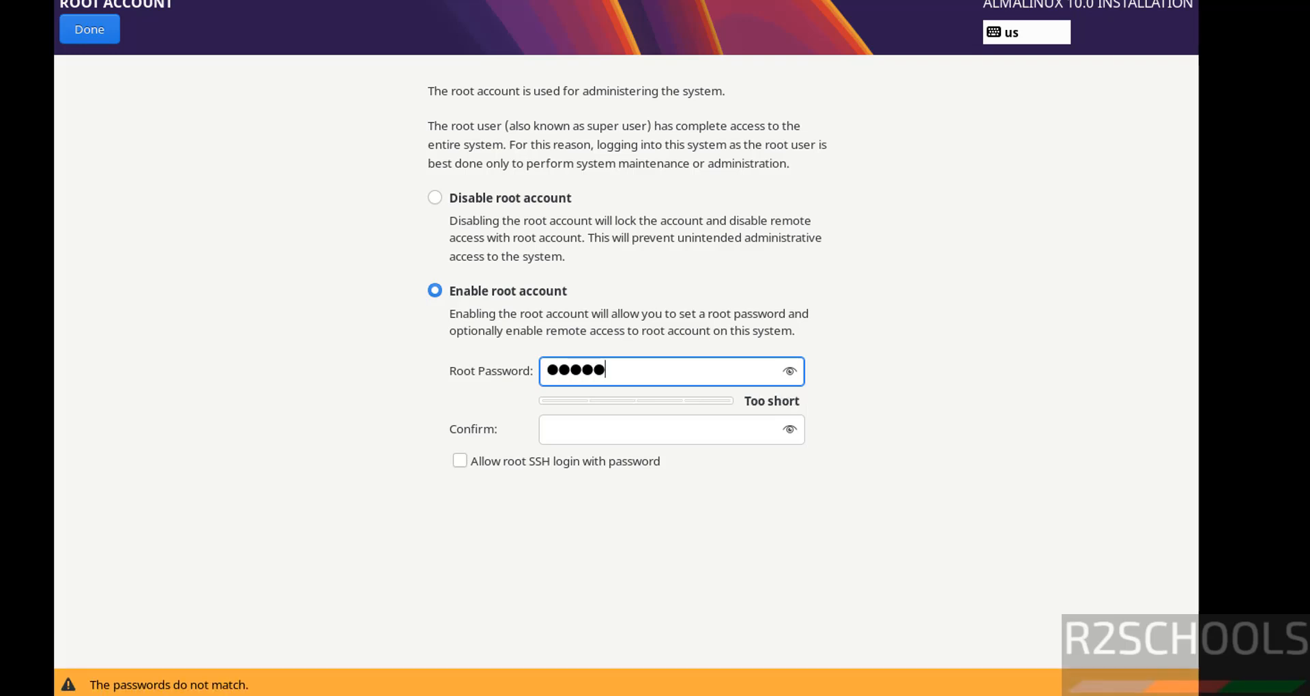
key(Tab)
text(**********)
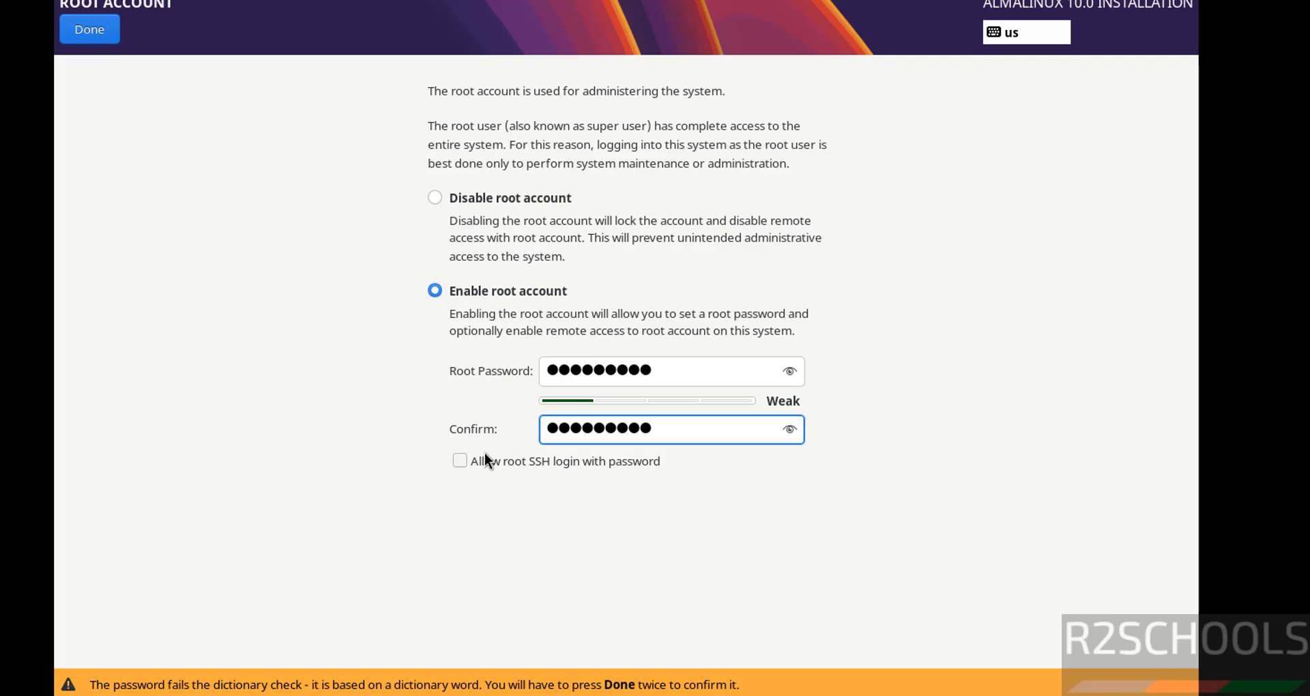
click(628, 461)
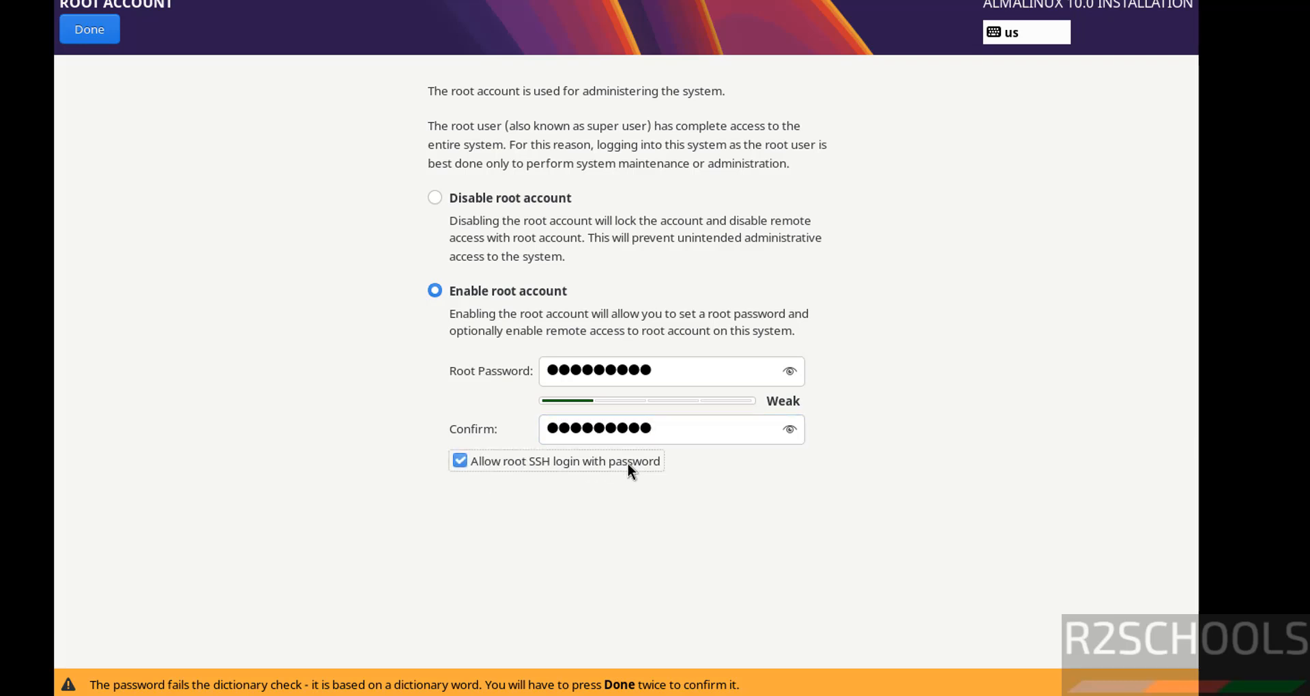
click(87, 31)
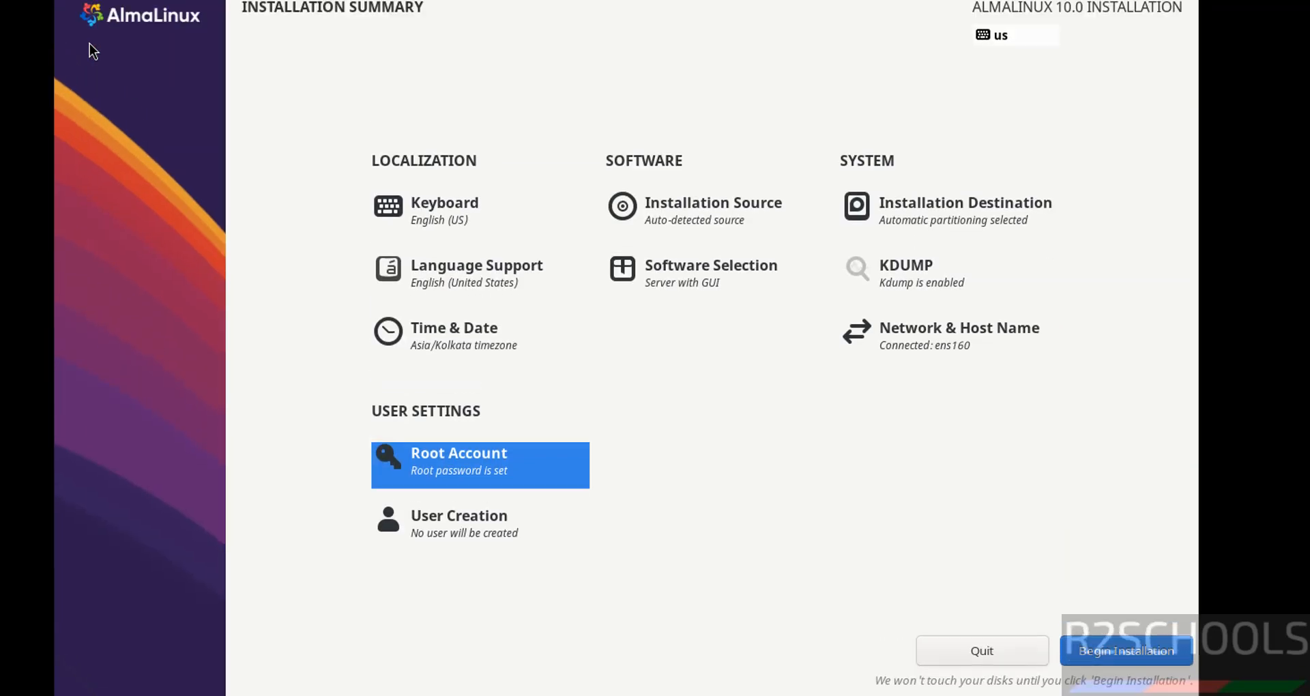
Create an administrator user with full name r2schools, enter and confirm its password, and accept the weak password
click(493, 527)
text(r)
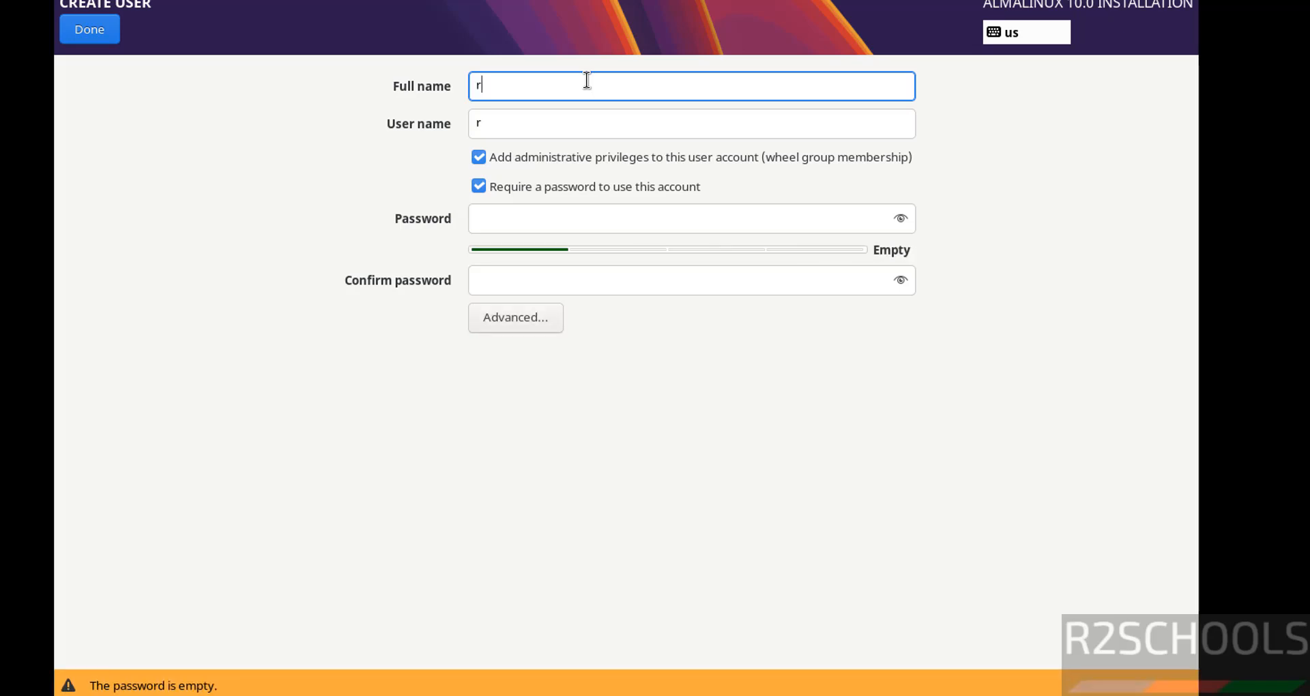
text(2schools)
key(Tab)
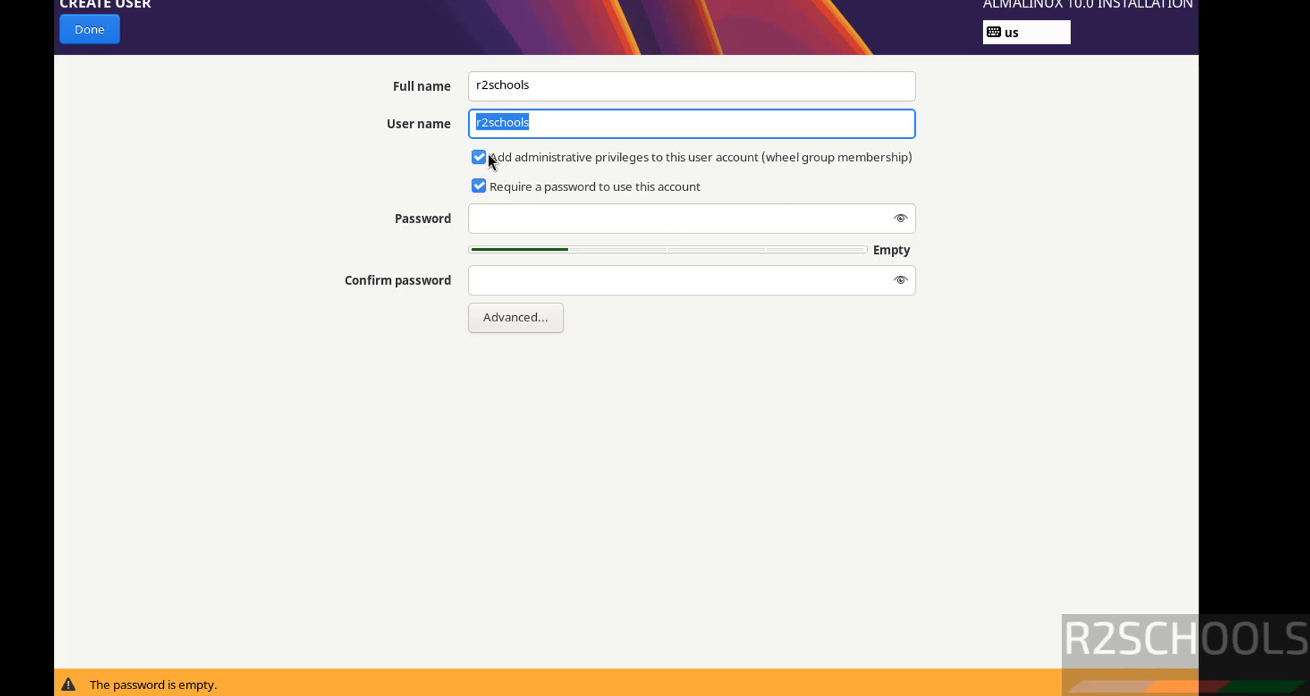
click(630, 218)
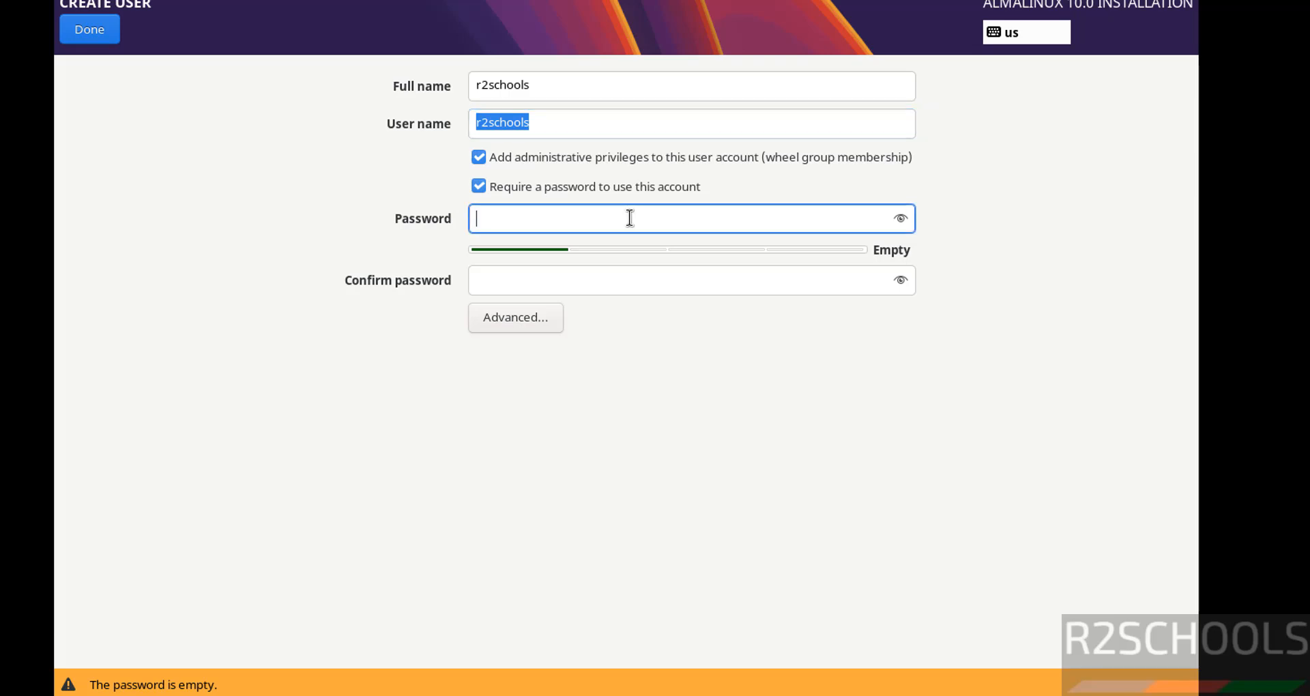
text(r2schools)
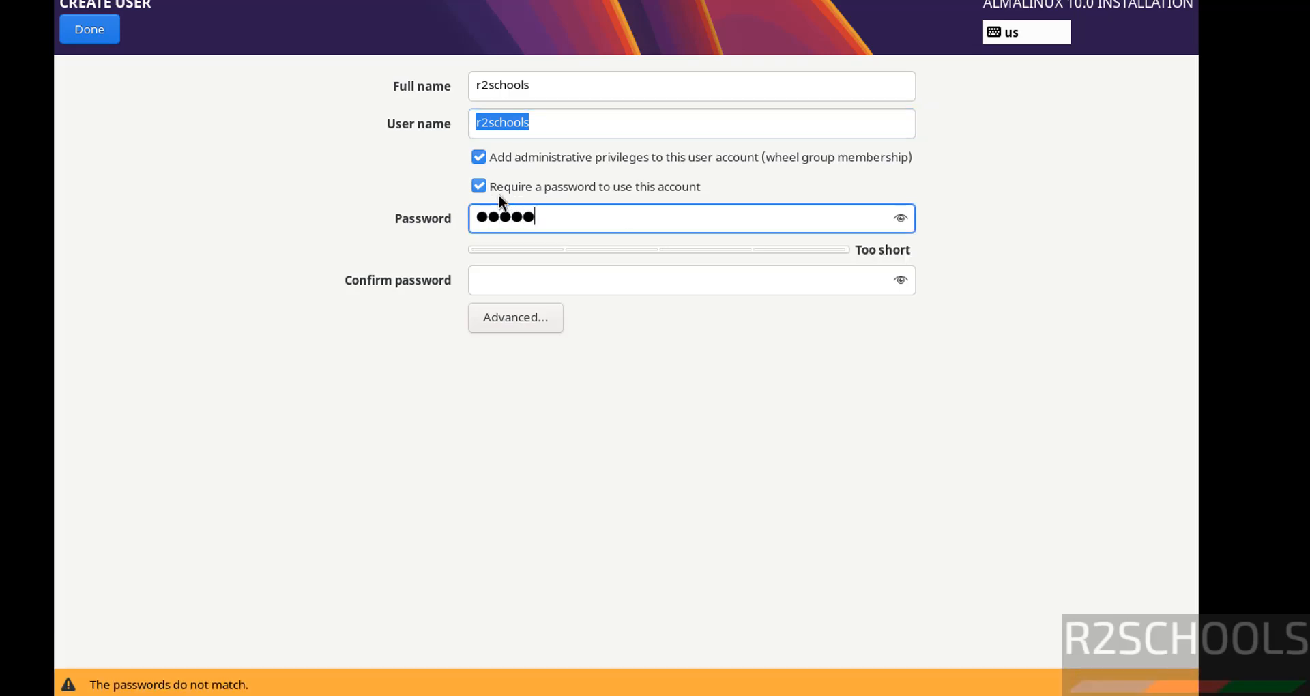
key(Tab)
text(r2schools)
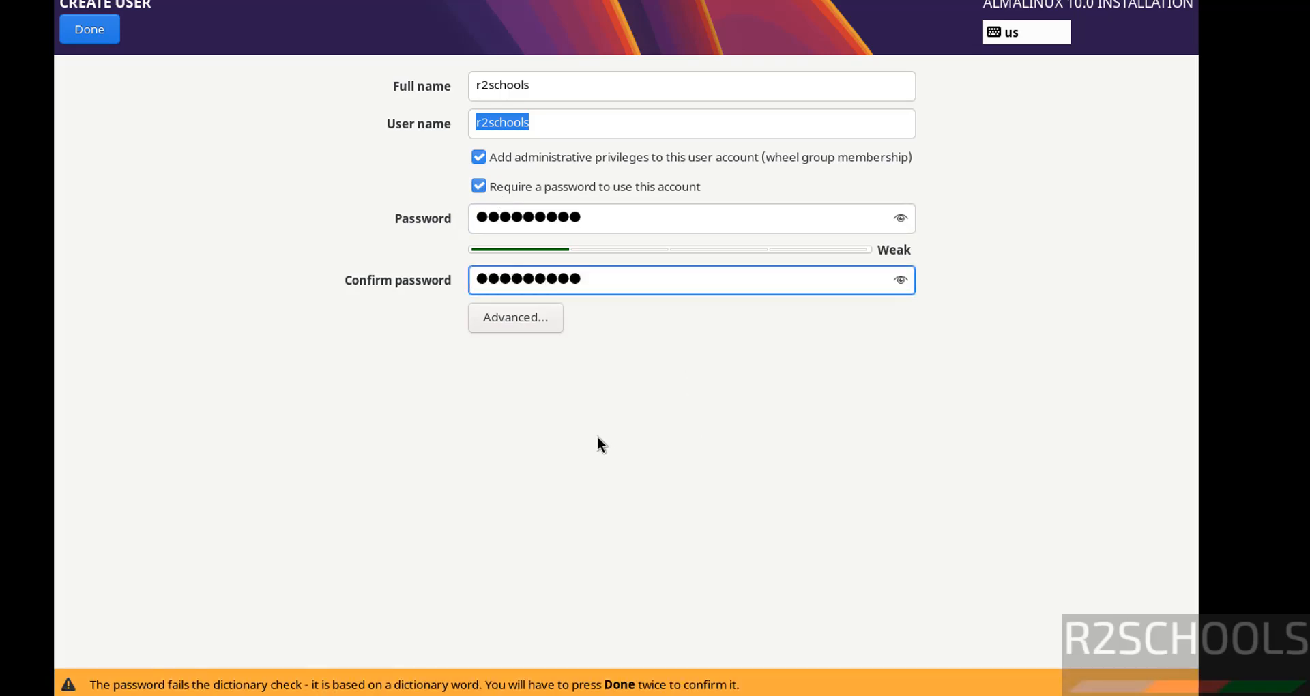
click(82, 36)
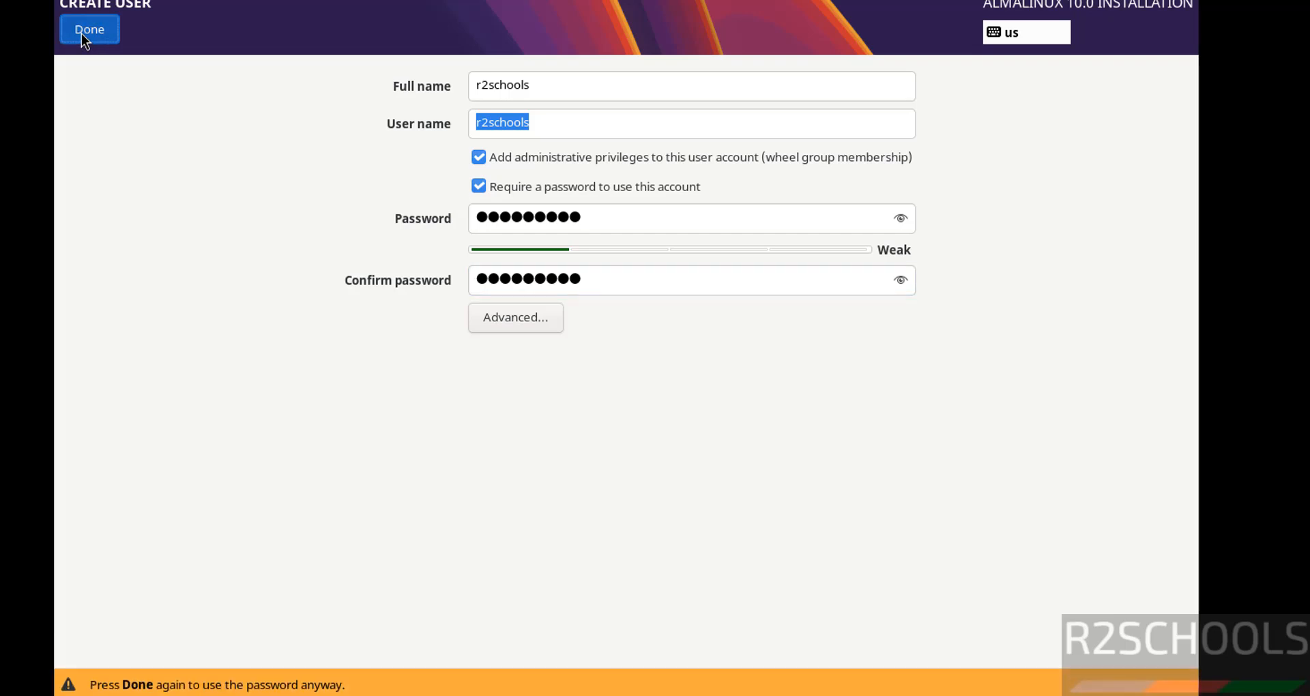
click(81, 34)
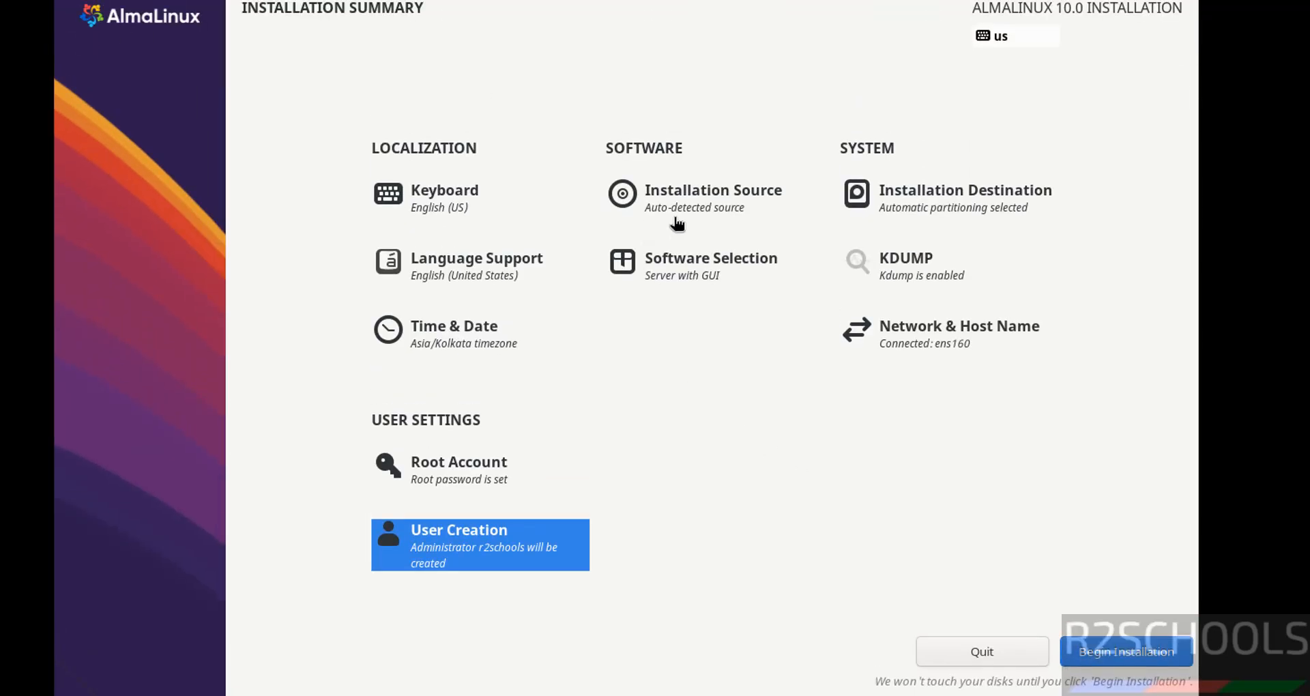
Keep Server with GUI as the base environment and add the DNS Name Server and FTP Server packages
click(712, 263)
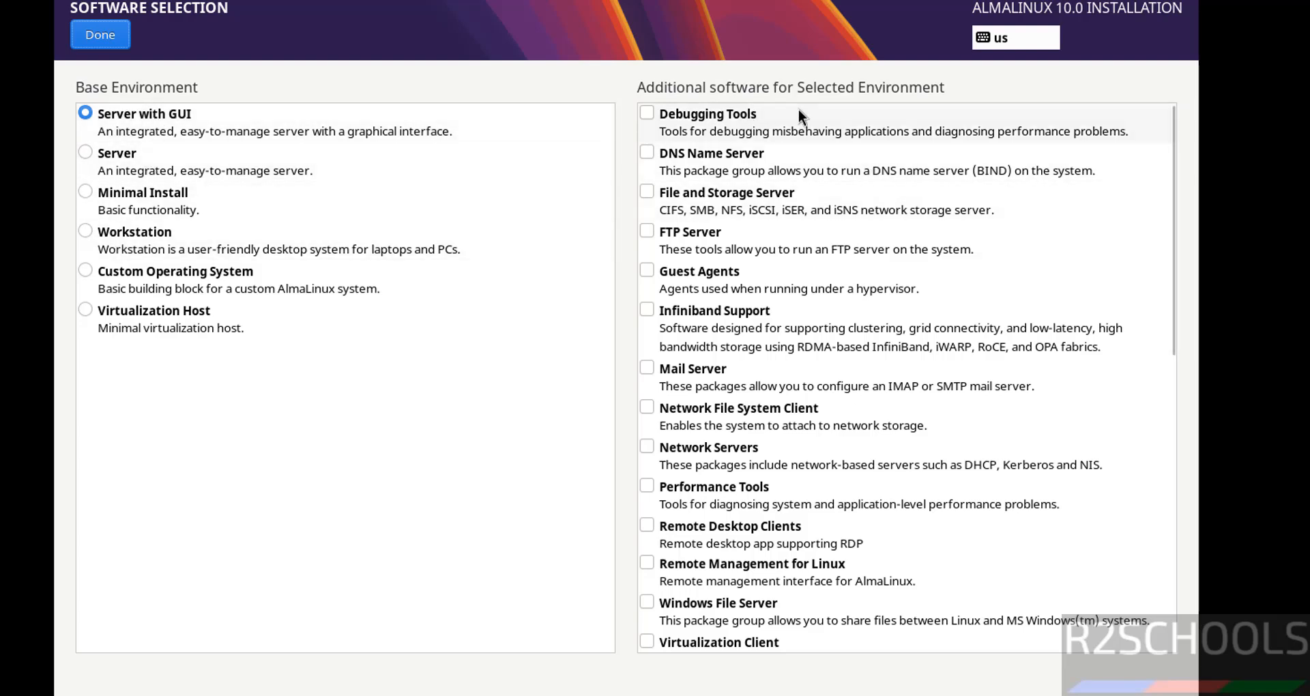
click(173, 176)
click(120, 203)
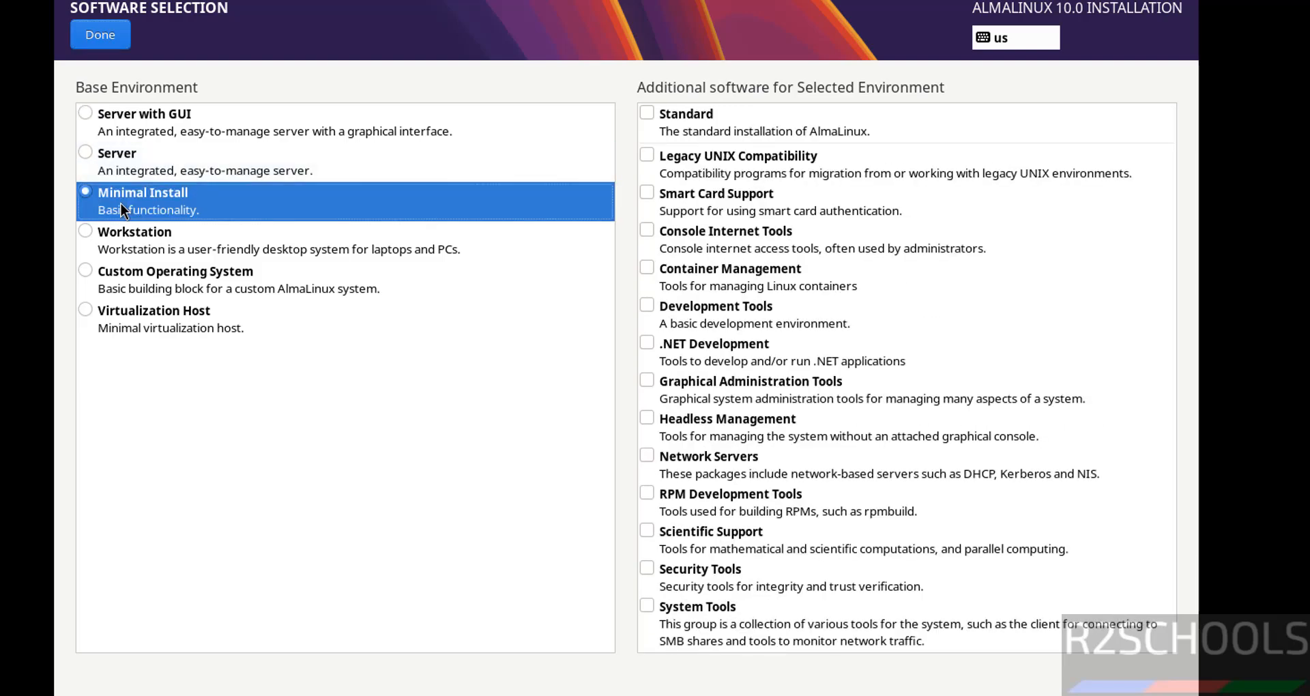
click(167, 117)
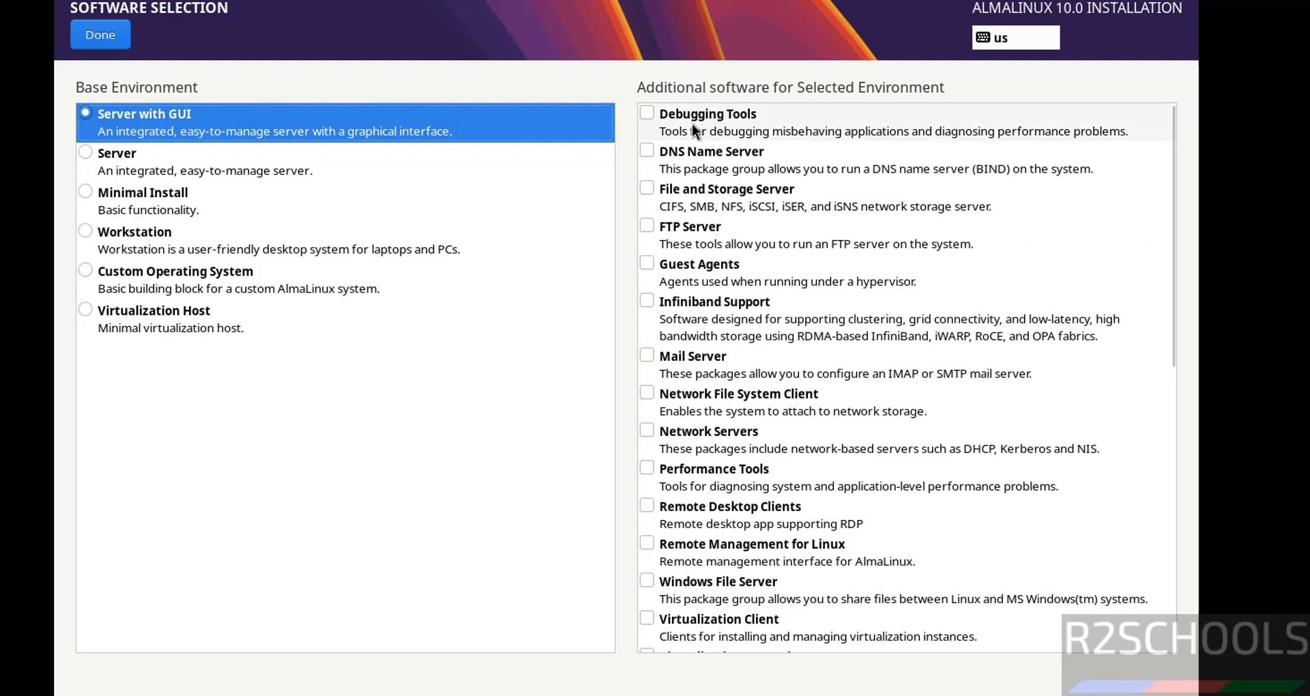
click(687, 156)
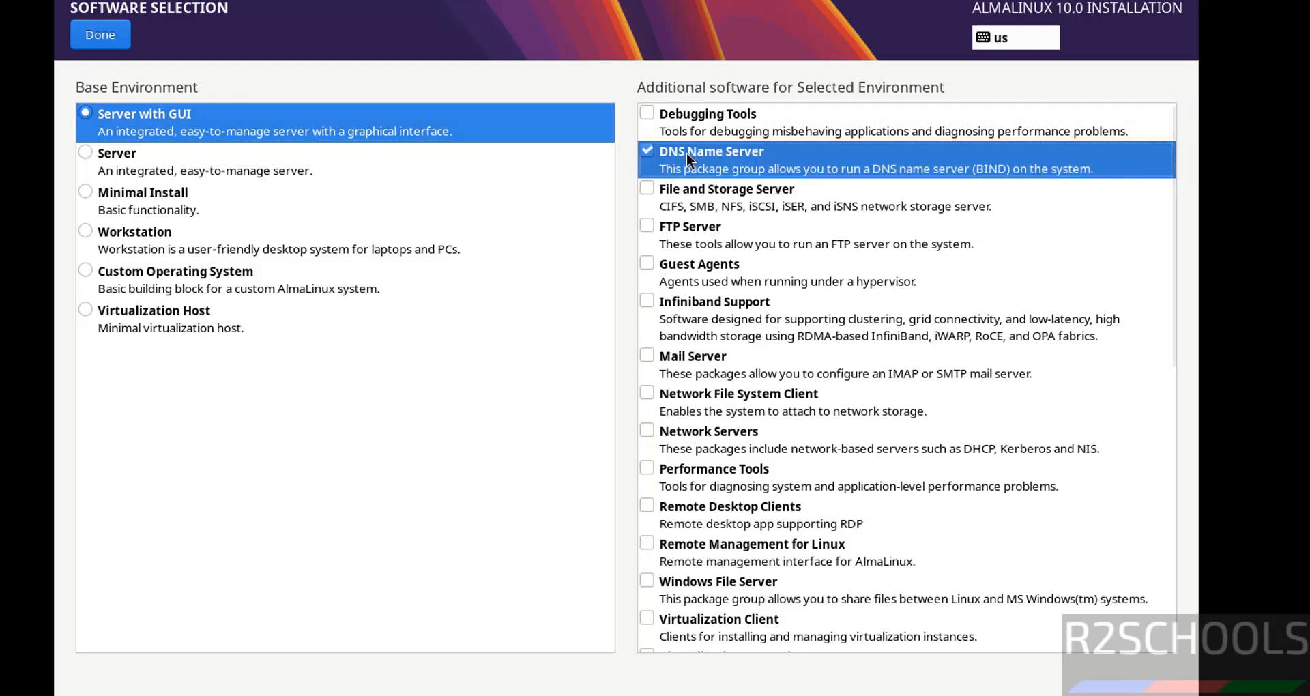
click(649, 231)
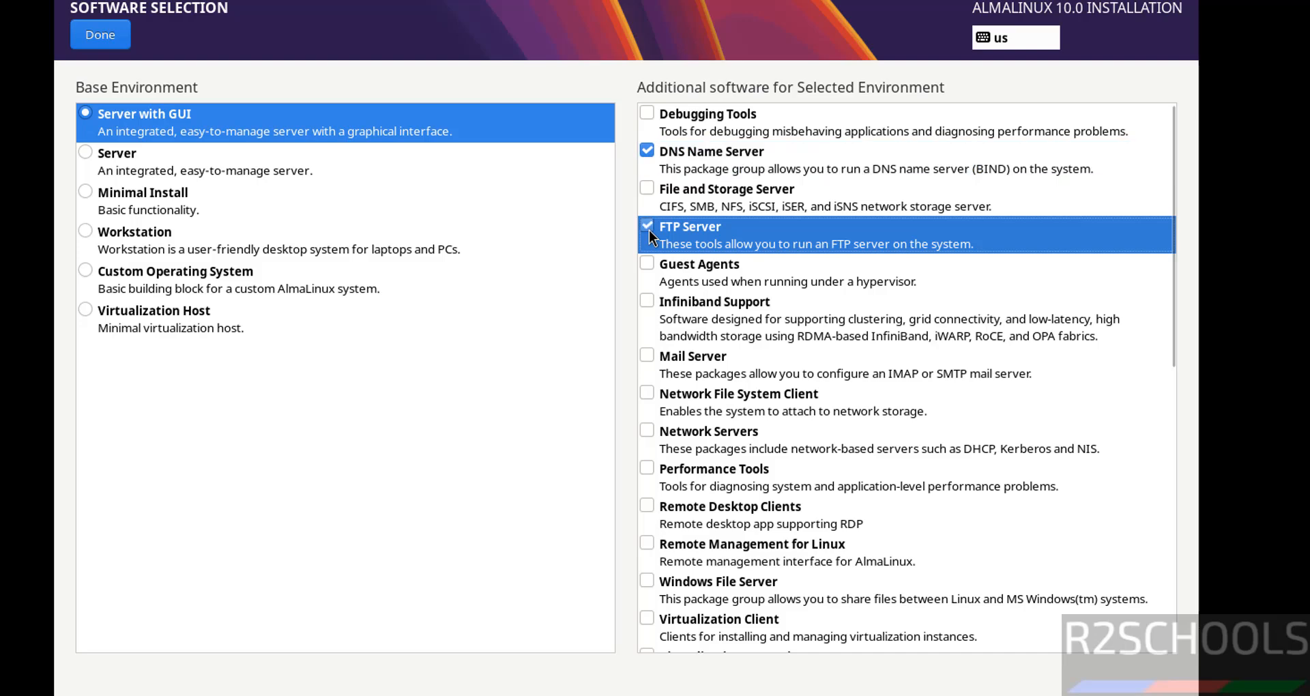
click(96, 34)
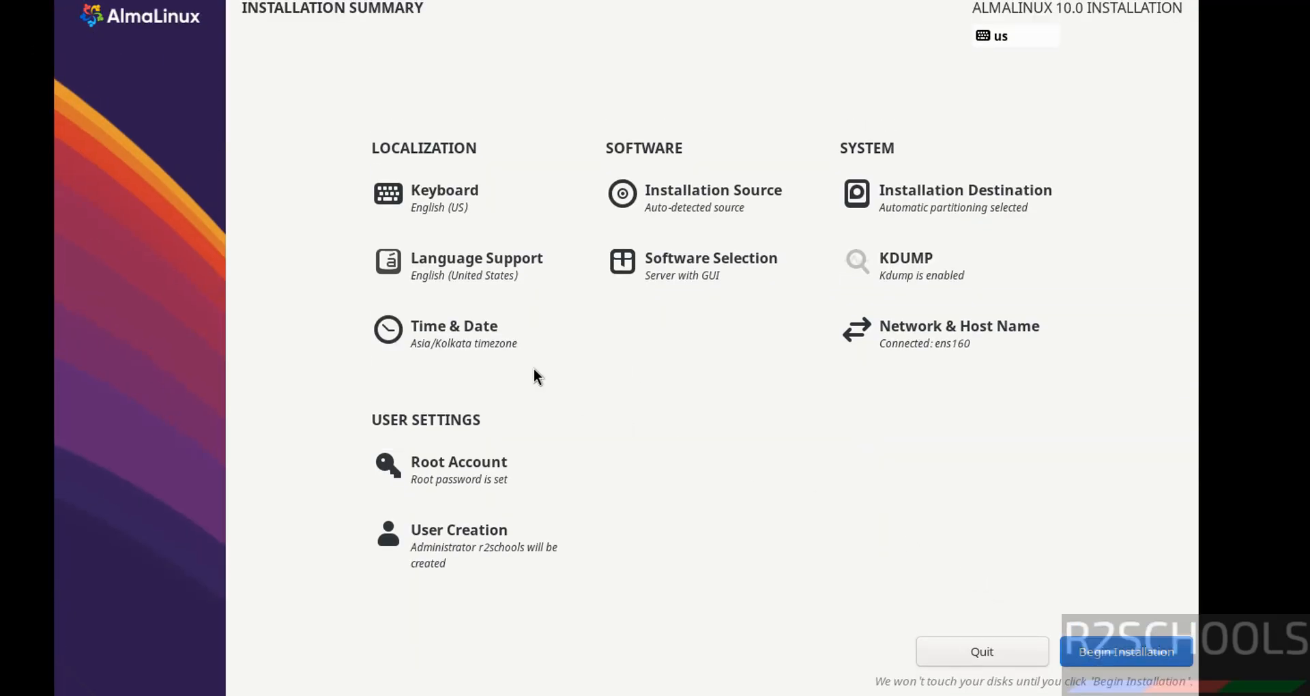
Open the Time & Date settings to check the Asia/Kolkata time zone and return to the summary
click(452, 339)
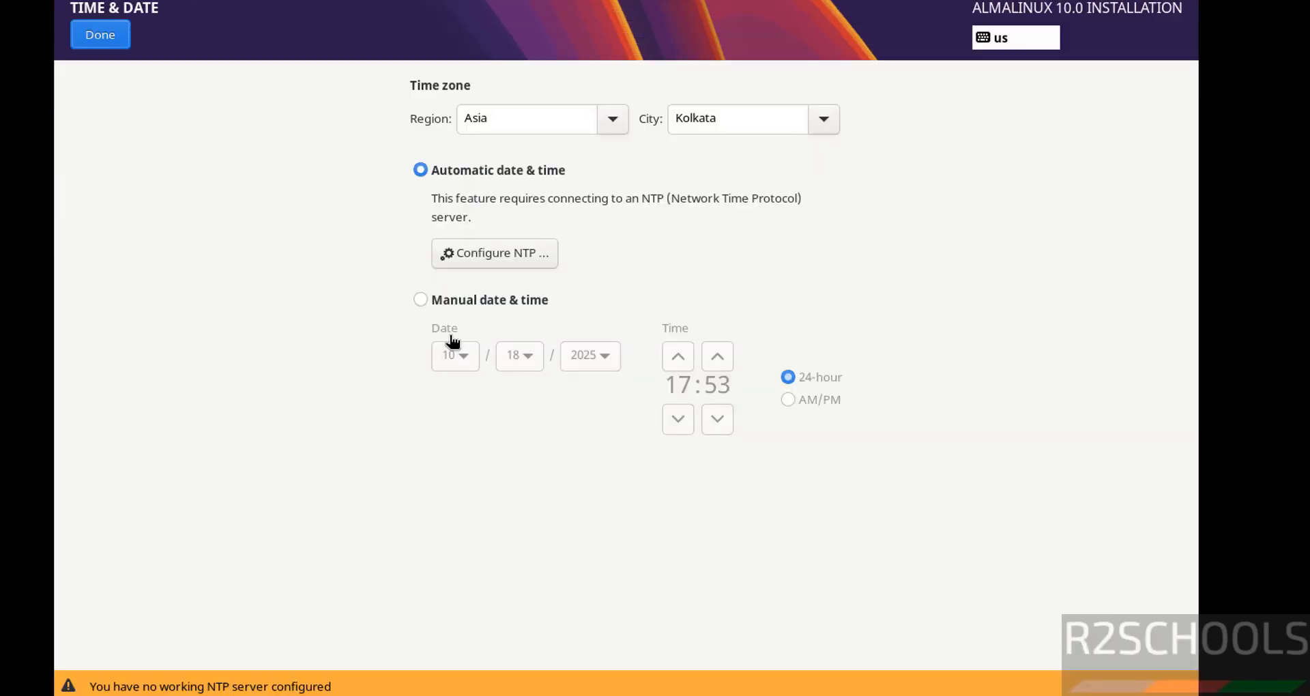
click(101, 31)
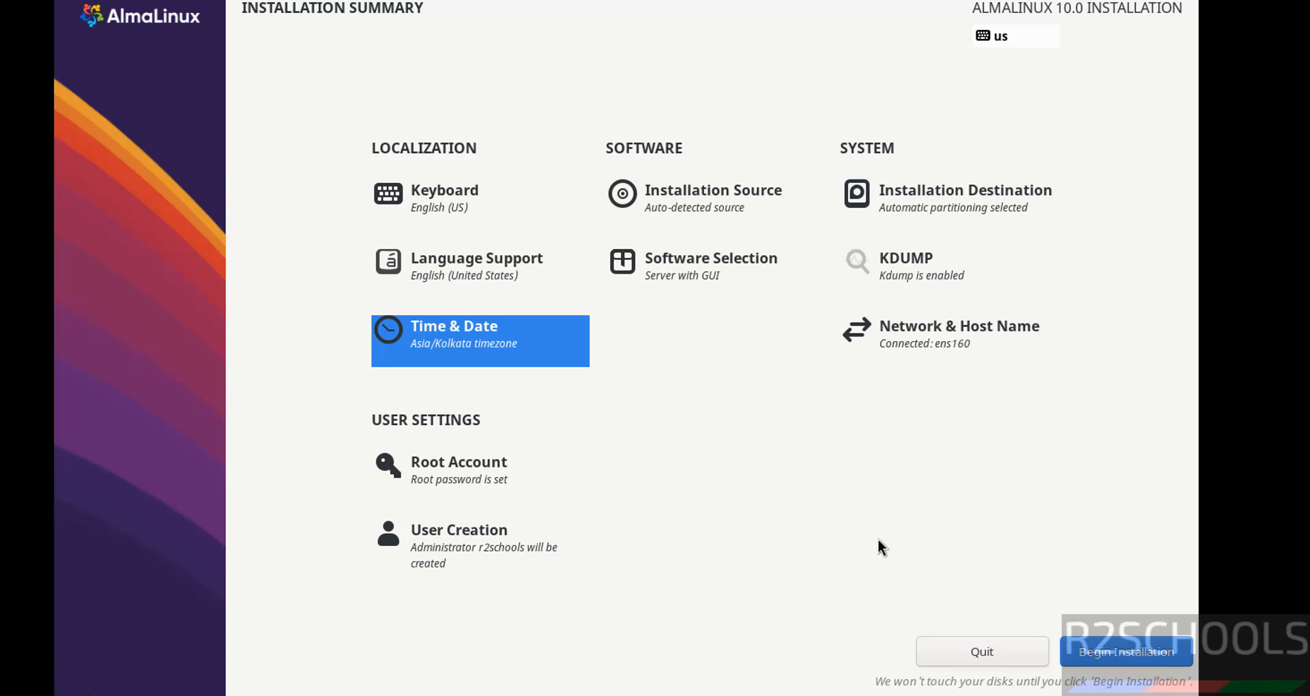
Begin the AlmaLinux installation and reboot the system when it finishes
click(1108, 641)
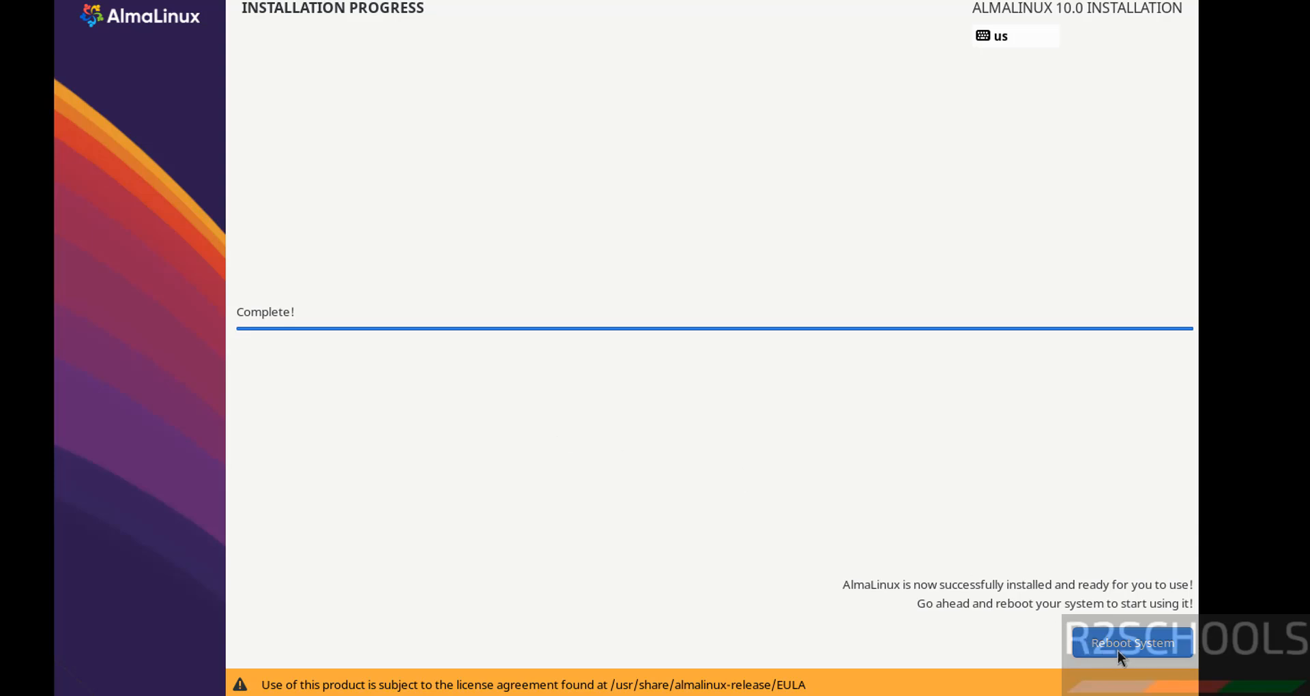
click(1119, 648)
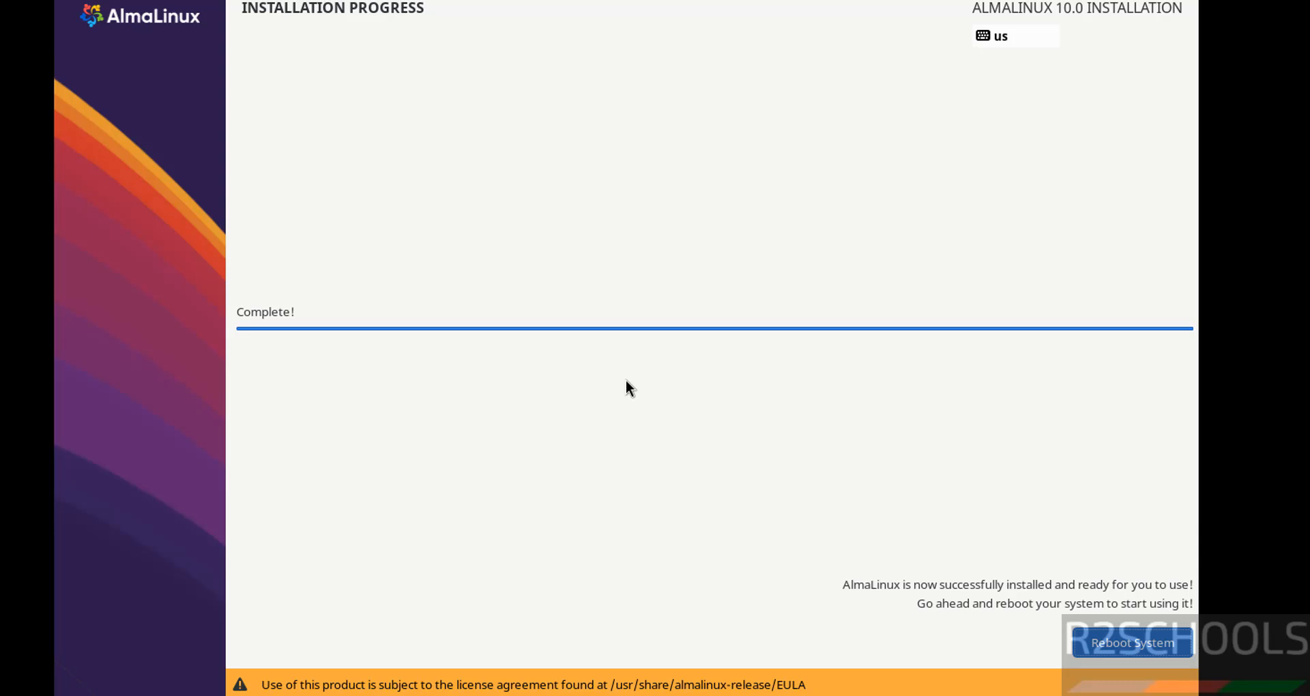
key(Return)
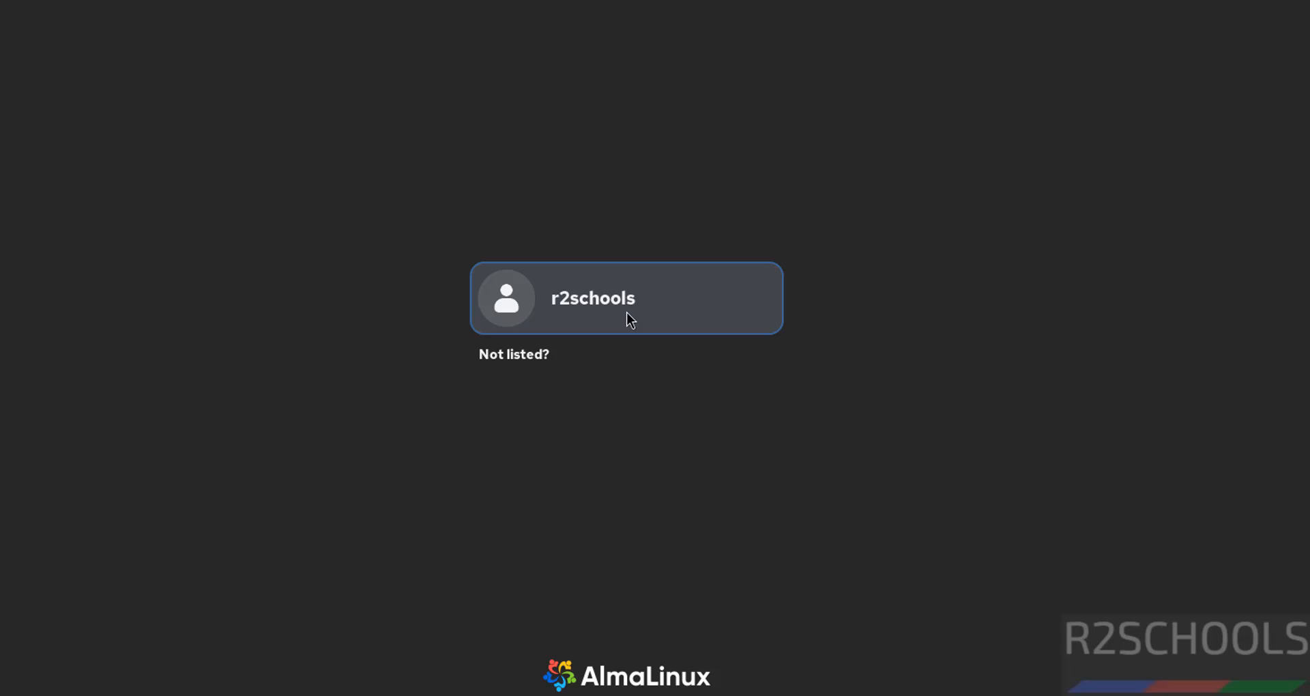
Log in as r2schools with the account password and skip the welcome tour
click(626, 315)
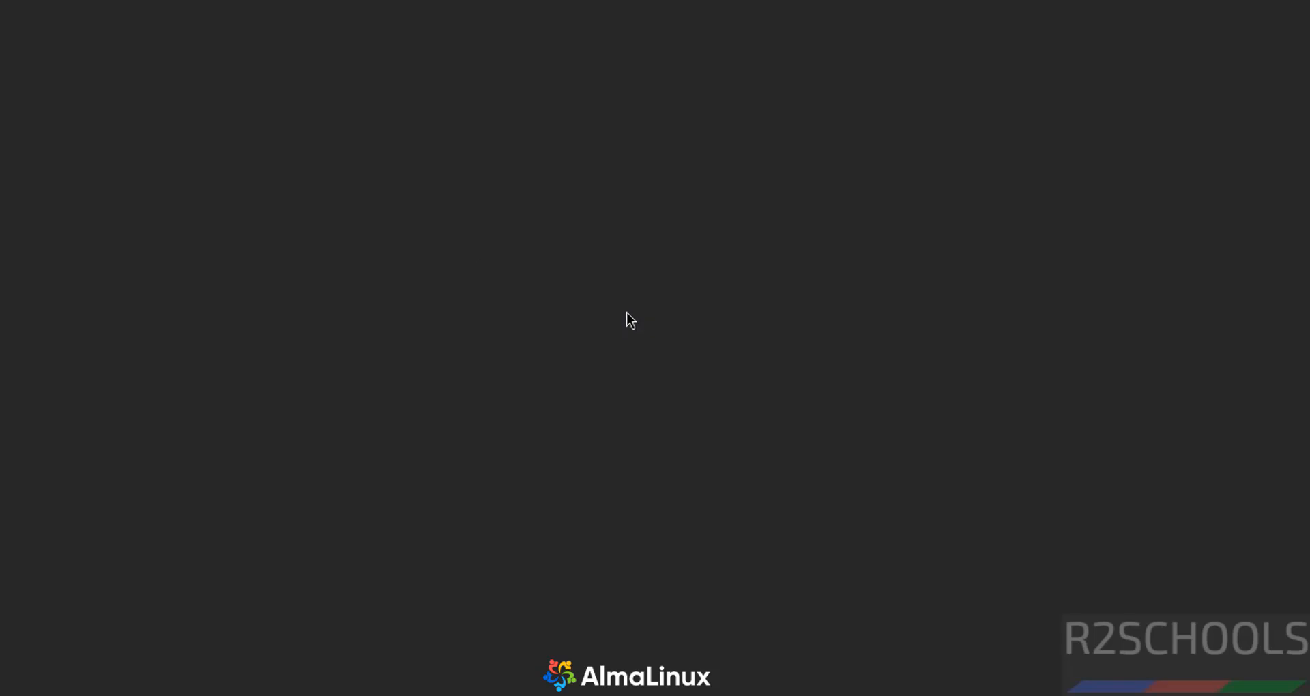
text(*********)
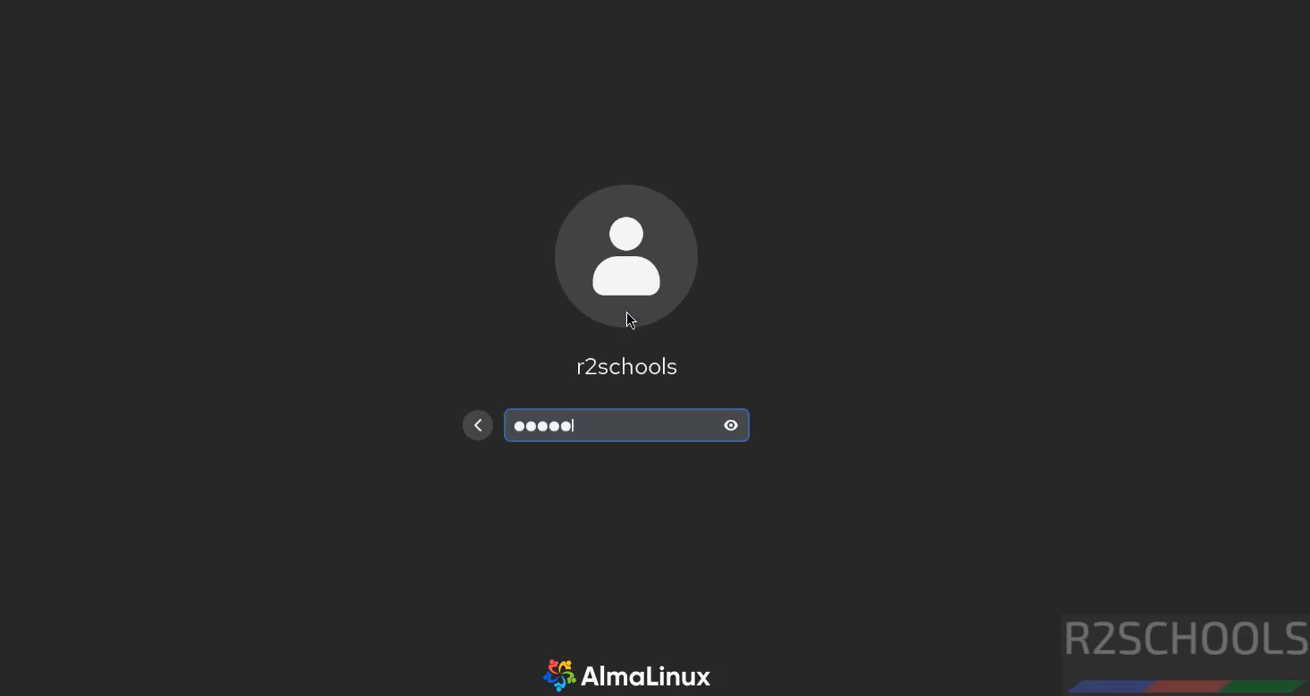
key(Return)
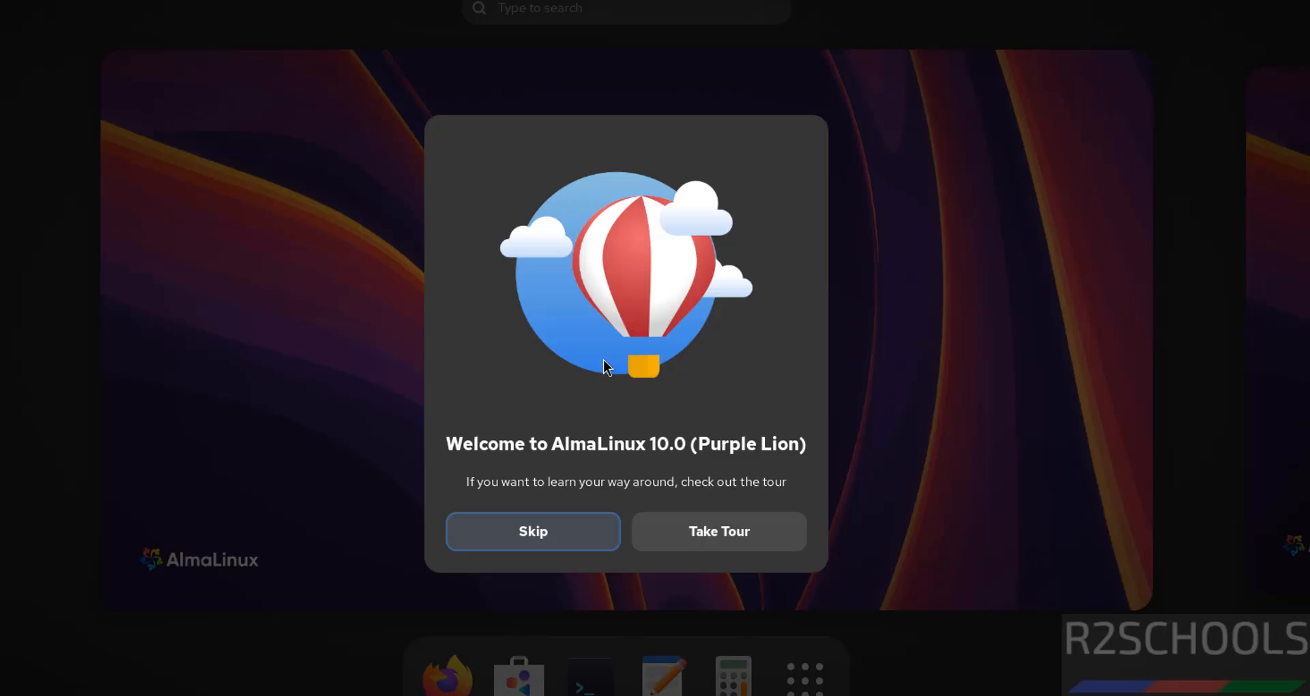
click(539, 536)
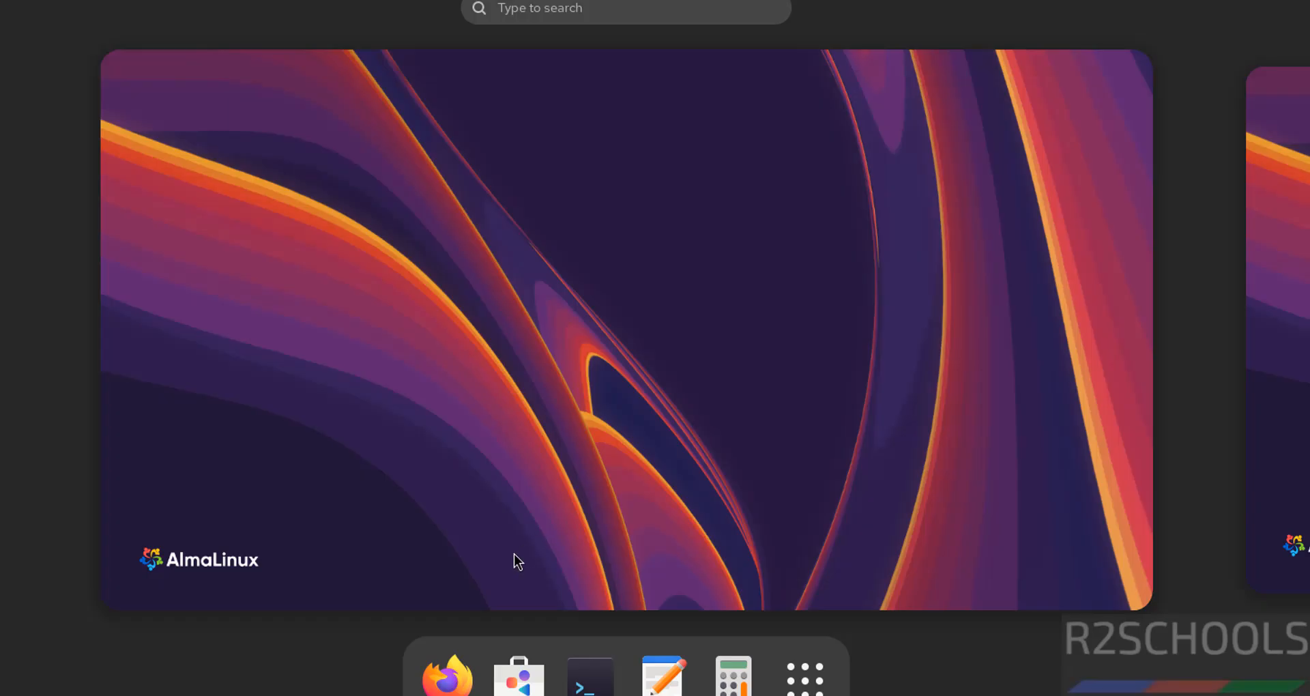
Open the Terminal and switch its color palette to High Contrast in the preferences
click(585, 679)
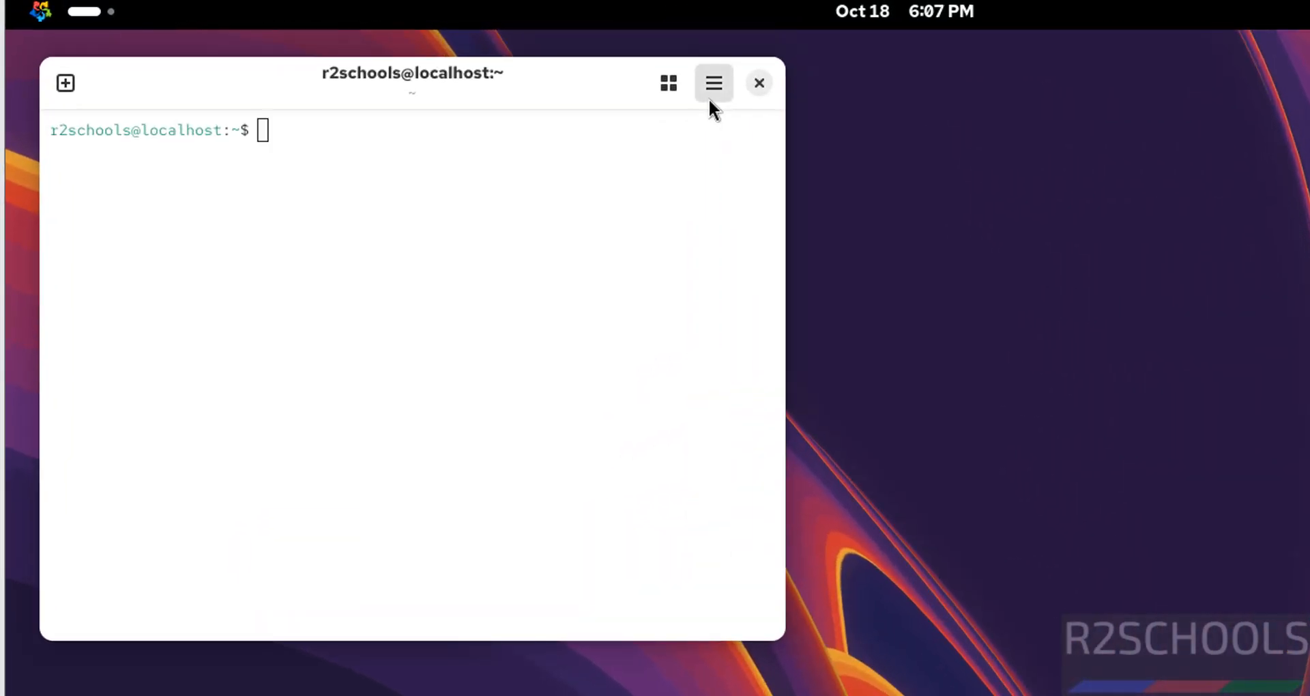
click(713, 96)
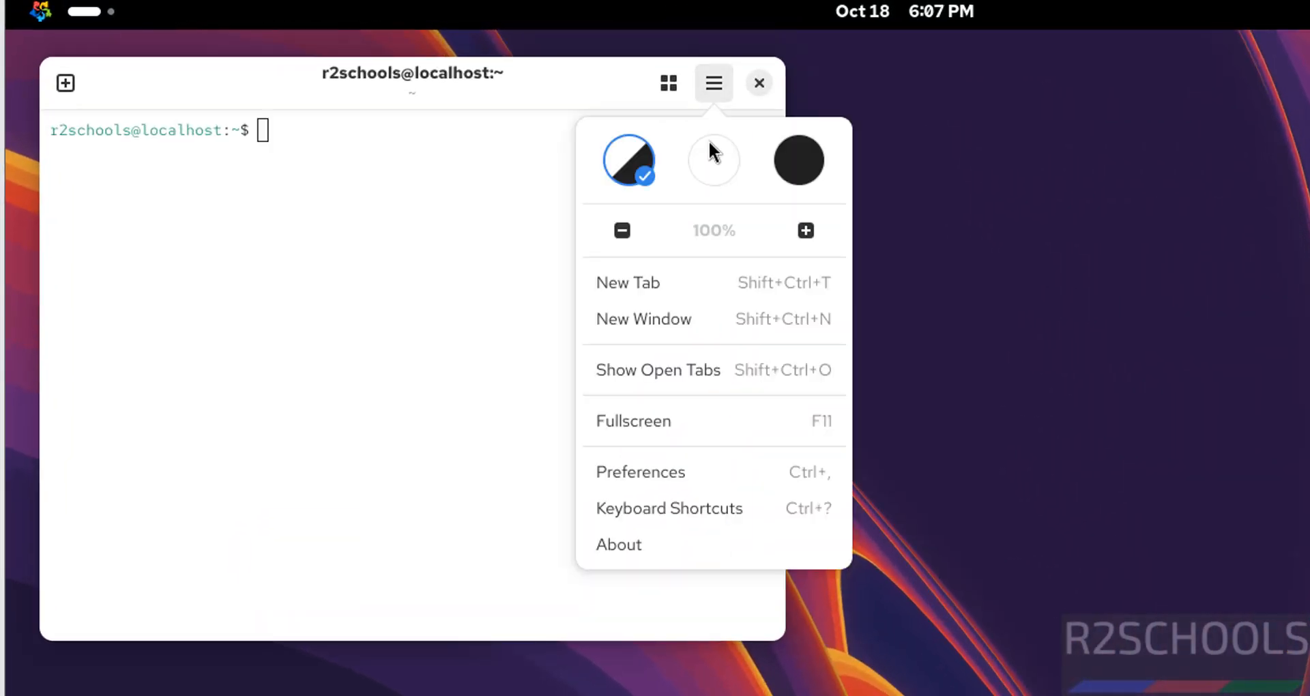
click(652, 464)
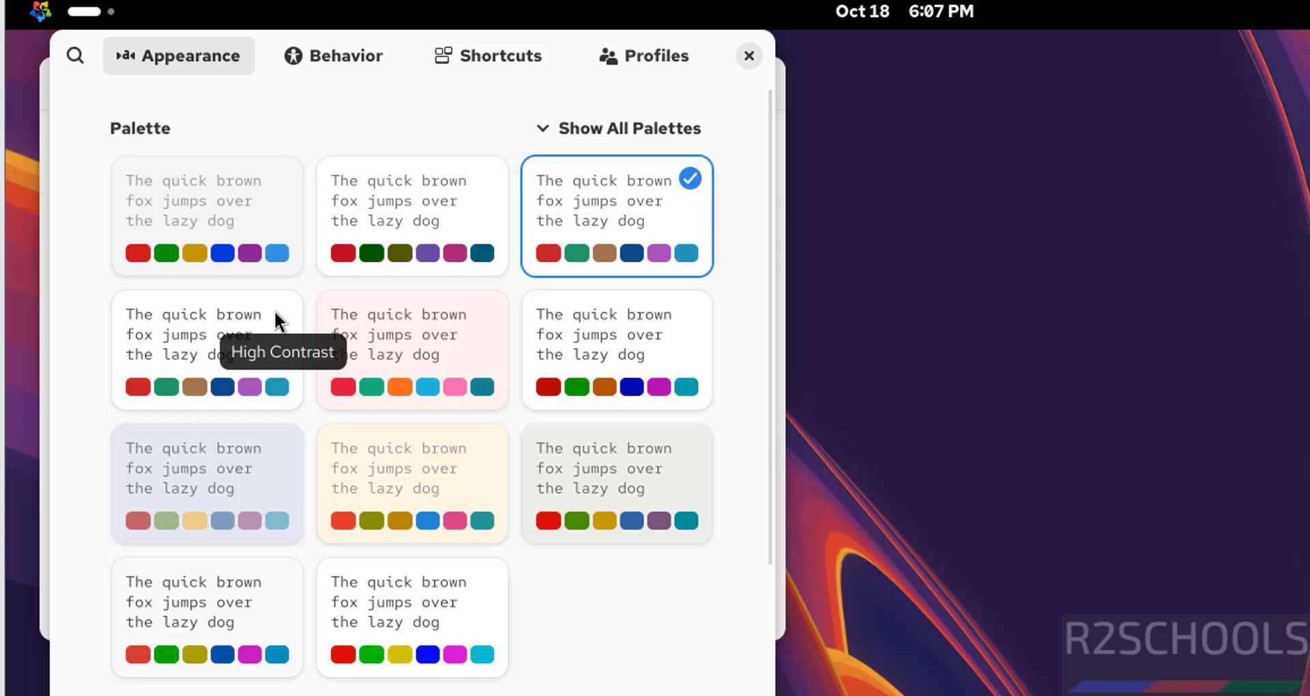
click(214, 358)
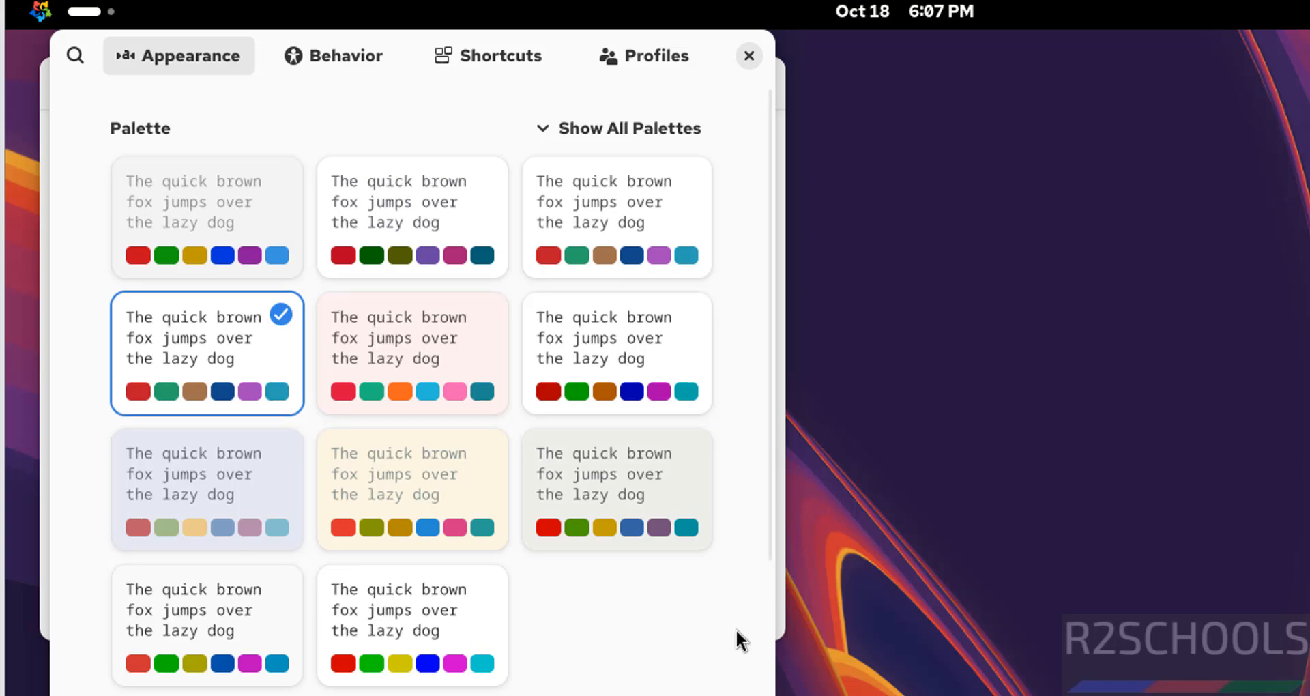
Set the terminal's custom font to Red Hat Mono Bold at size 14 and close the preferences
scroll(759, 546, down, 5)
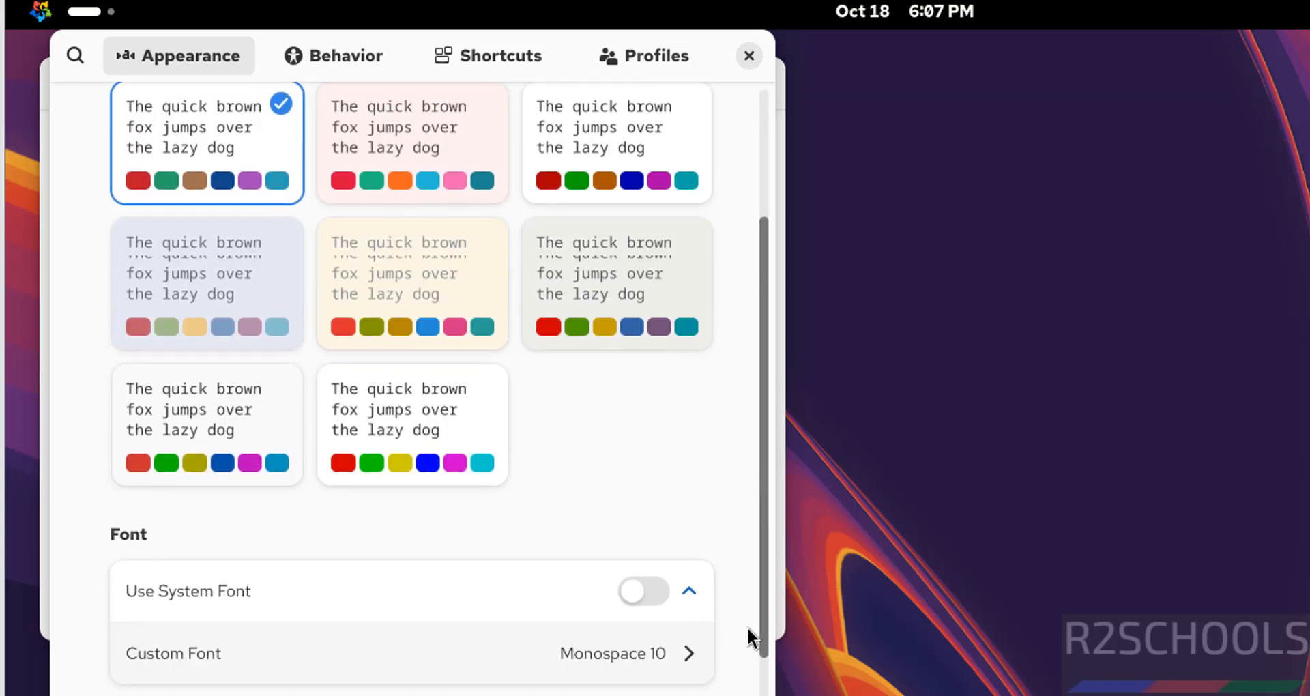
click(621, 611)
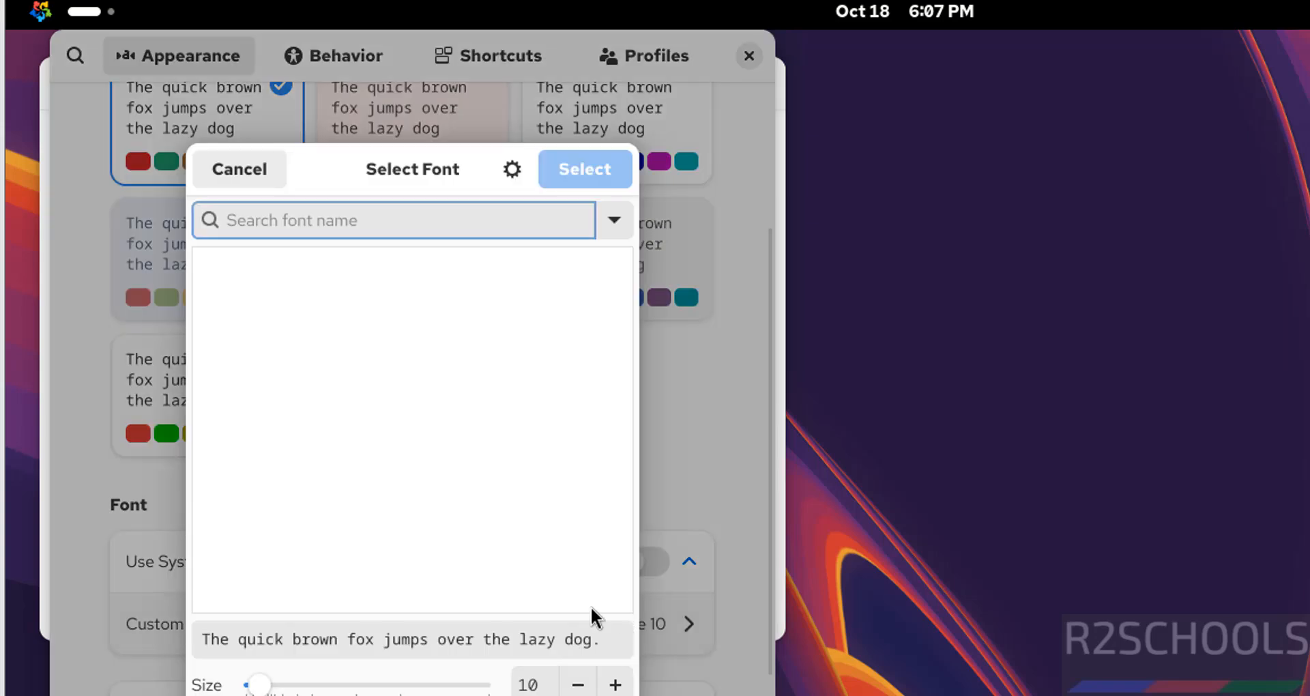
click(324, 570)
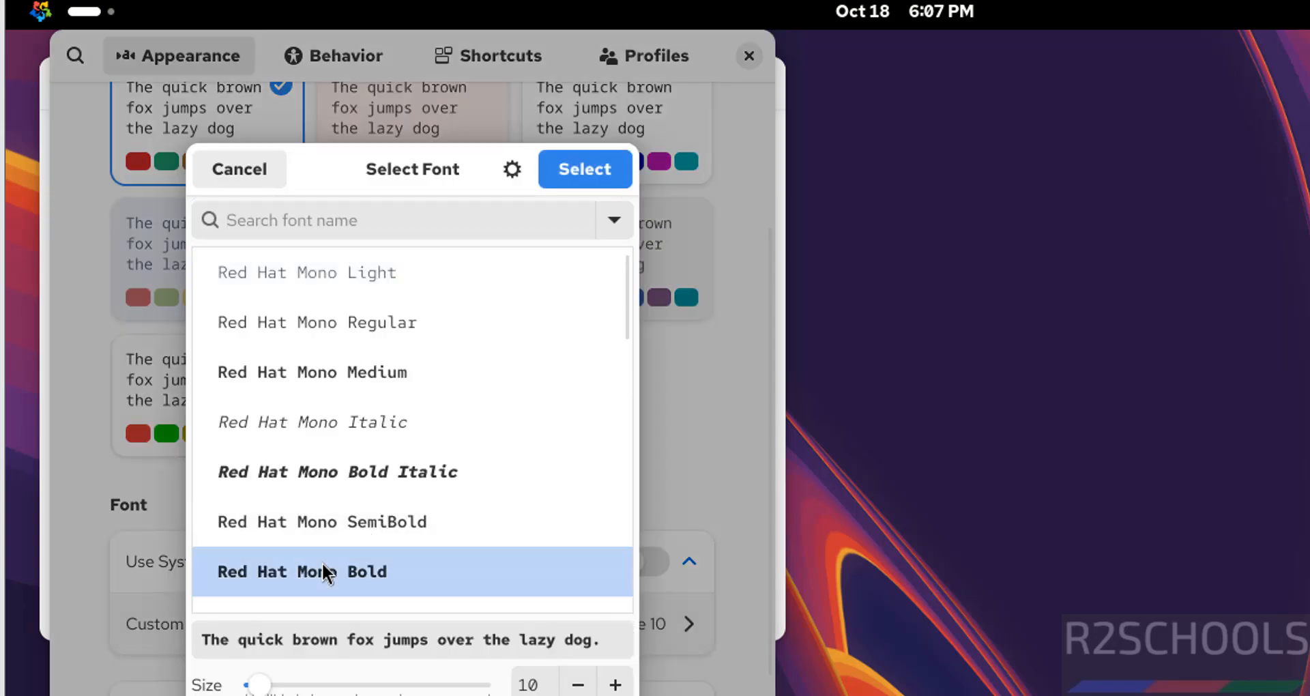
click(614, 684)
click(614, 684)
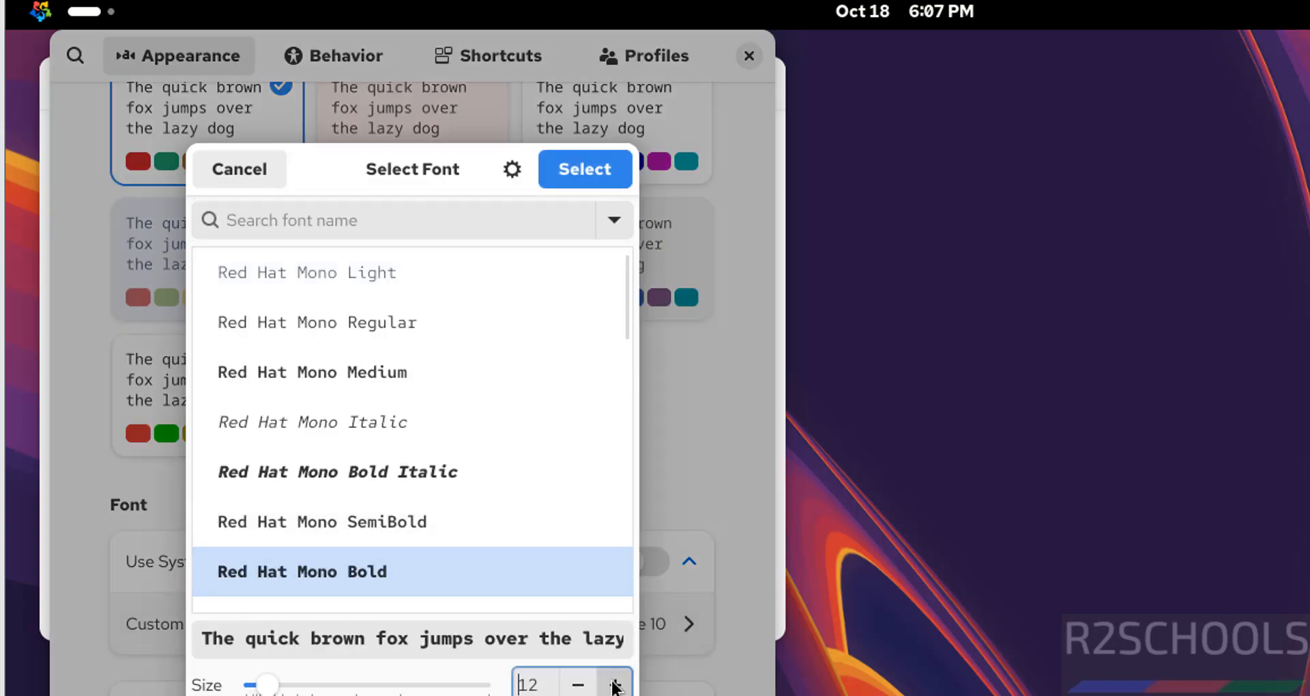
click(614, 684)
click(614, 685)
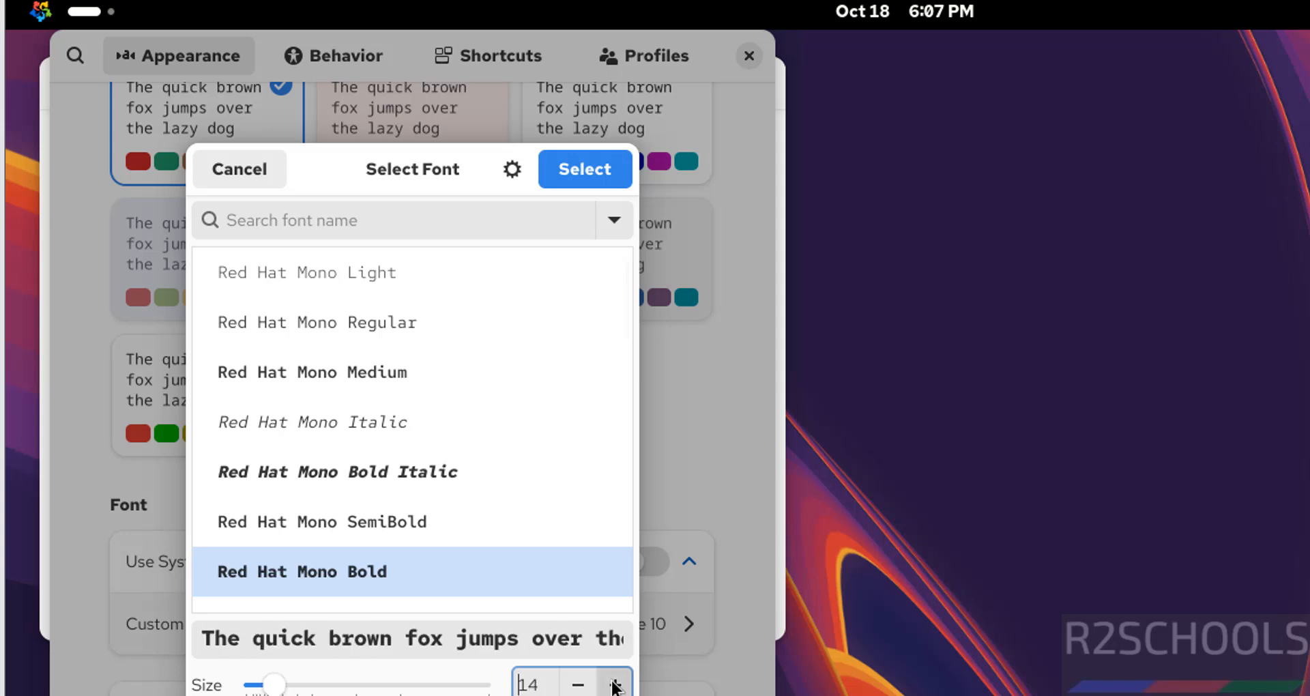
click(576, 170)
click(749, 56)
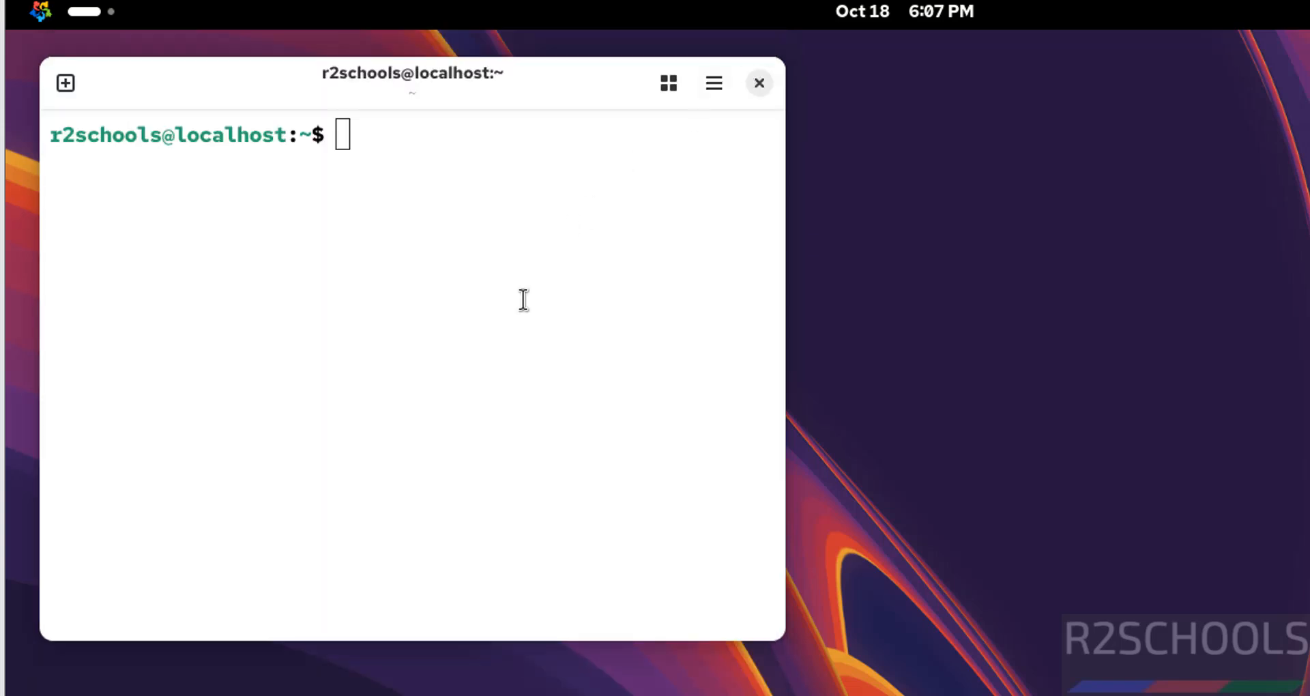
Display the /etc/os-release file with more to check the OS version, then quit the pager
text(moer)
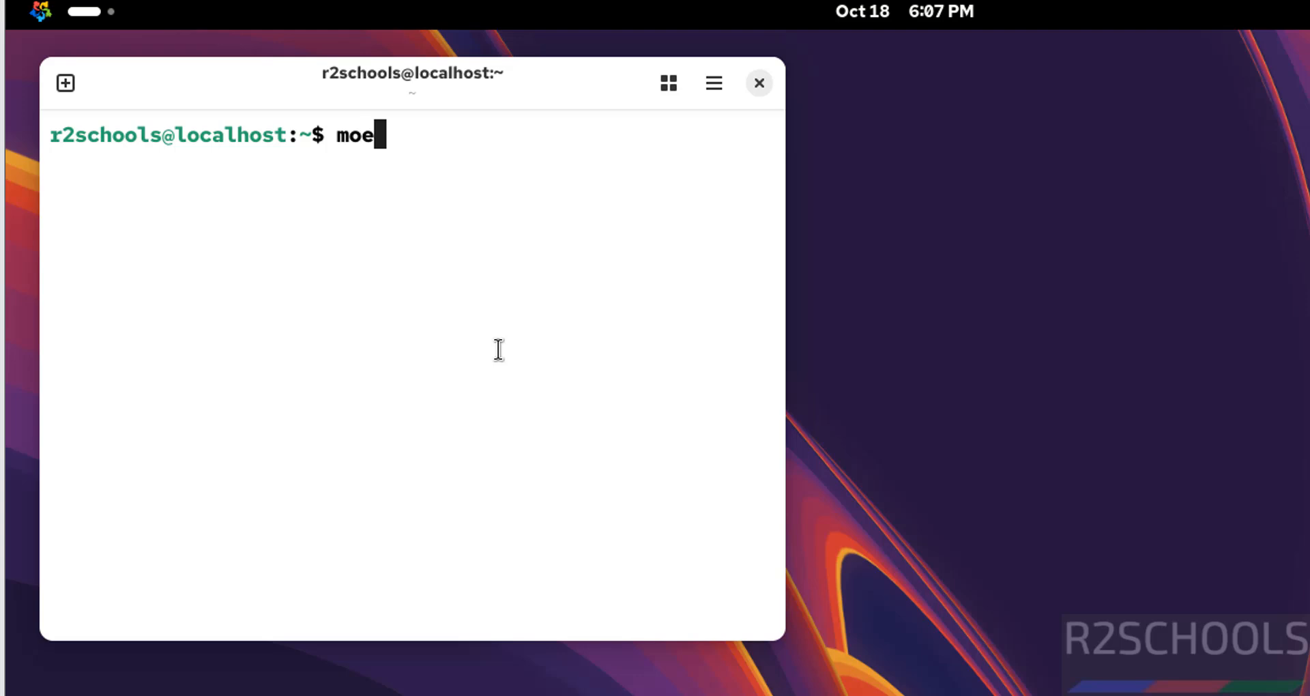
key(BackSpace)
key(BackSpace)
text(re /t)
key(BackSpace)
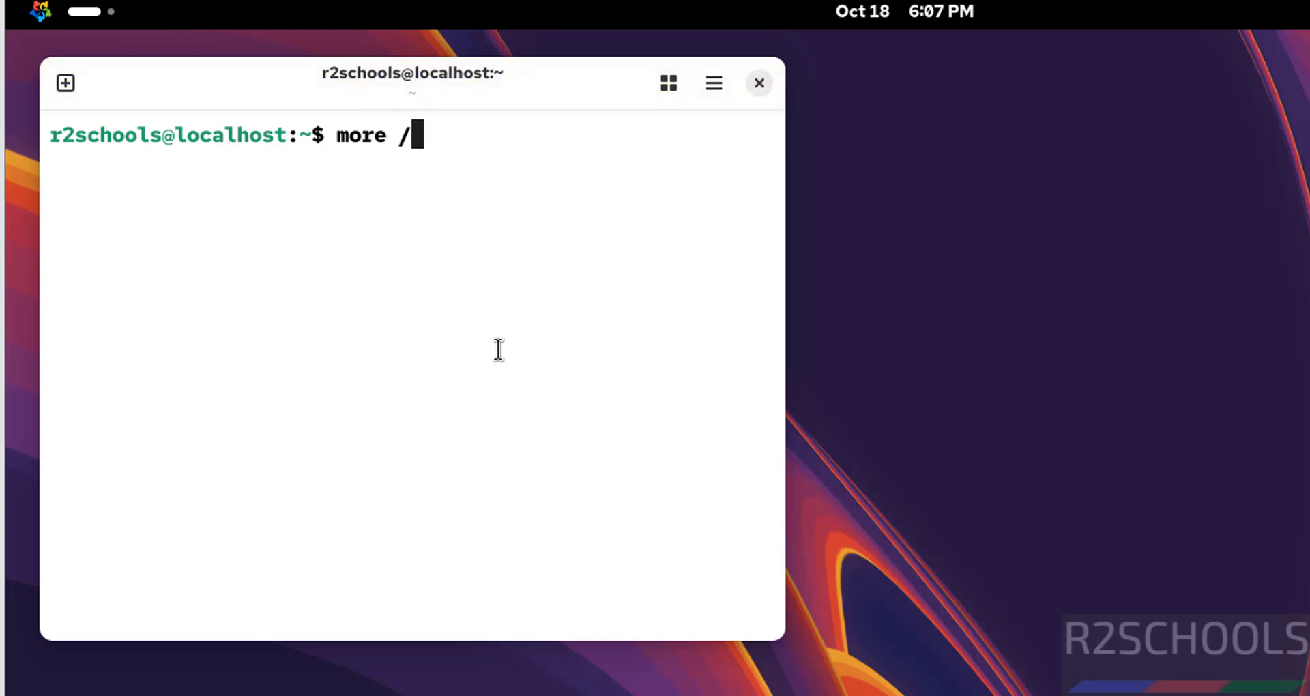
text(etc/os-re)
key(Tab)
key(Return)
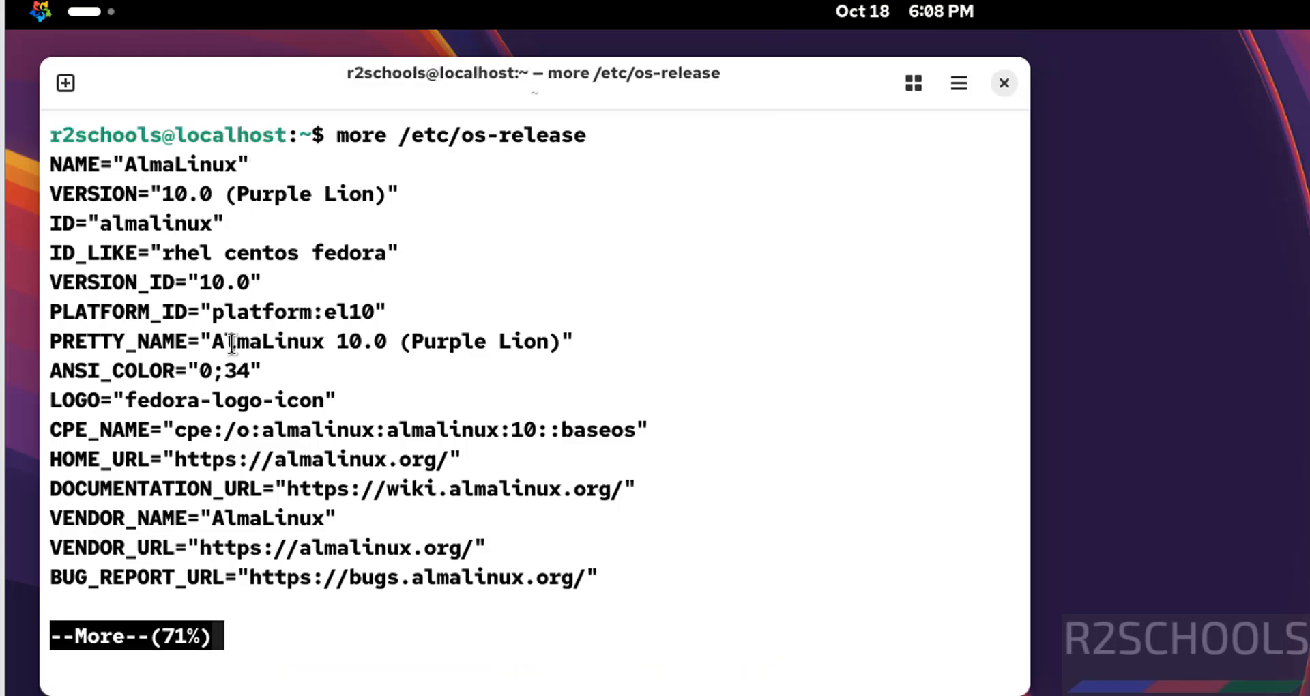
key(q)
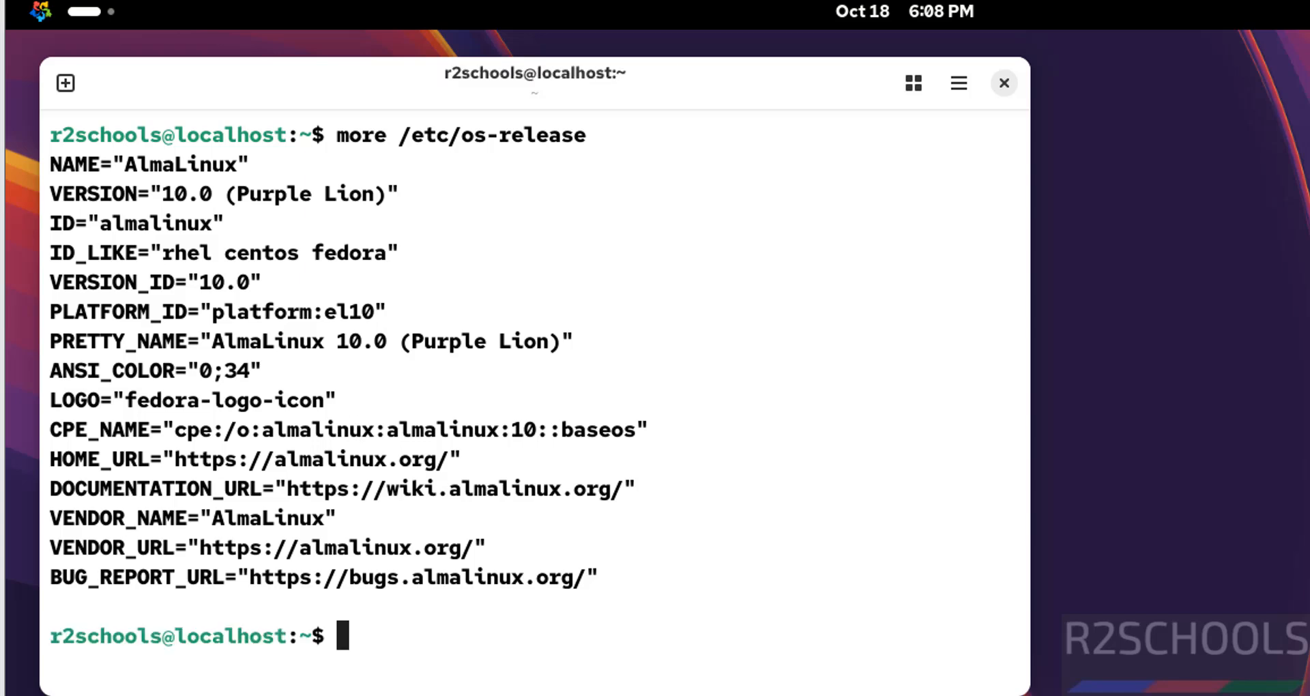
Run ifconfig to view the network interface addresses and clear the terminal screen
text(ifconfig)
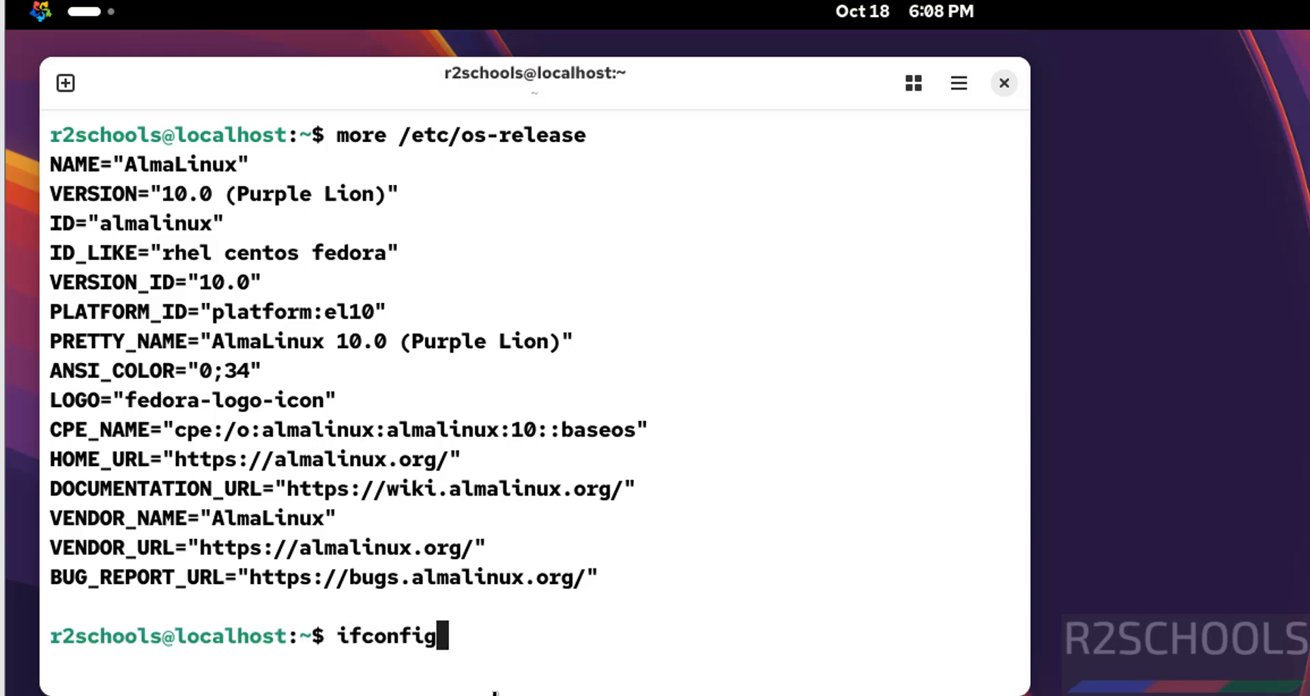
key(Return)
scroll(215, 612, up, 5)
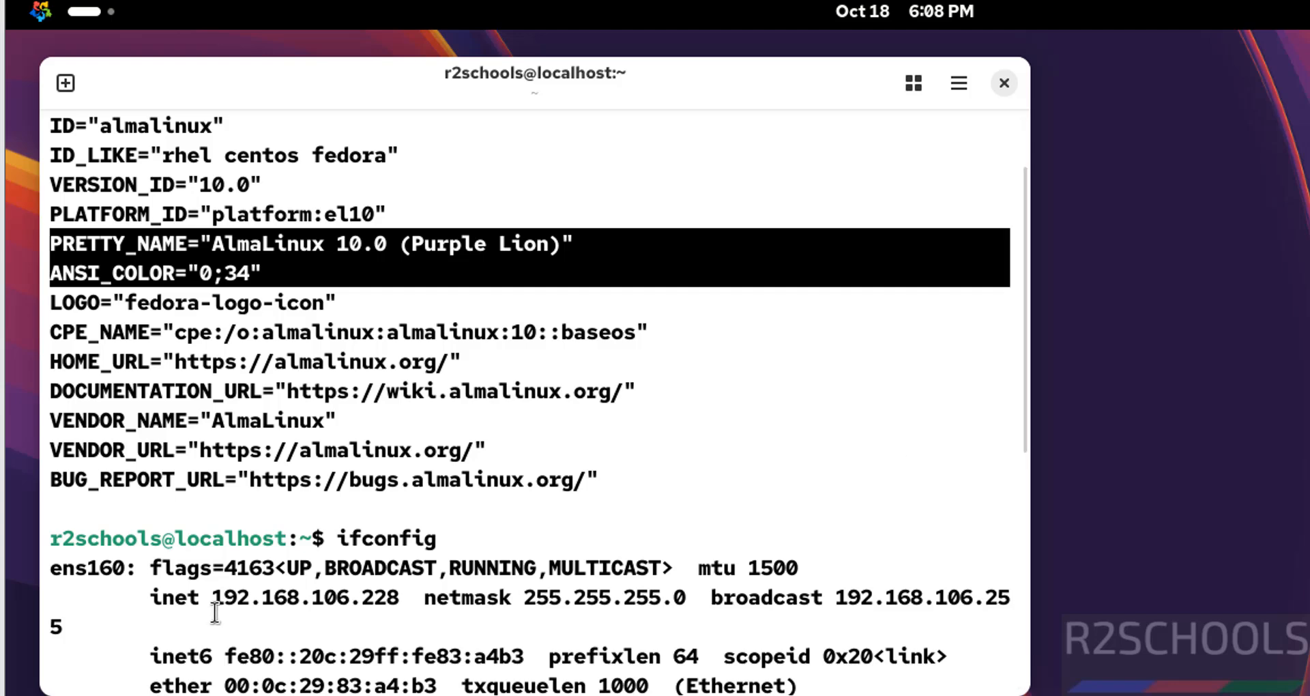
click(556, 530)
key(Return)
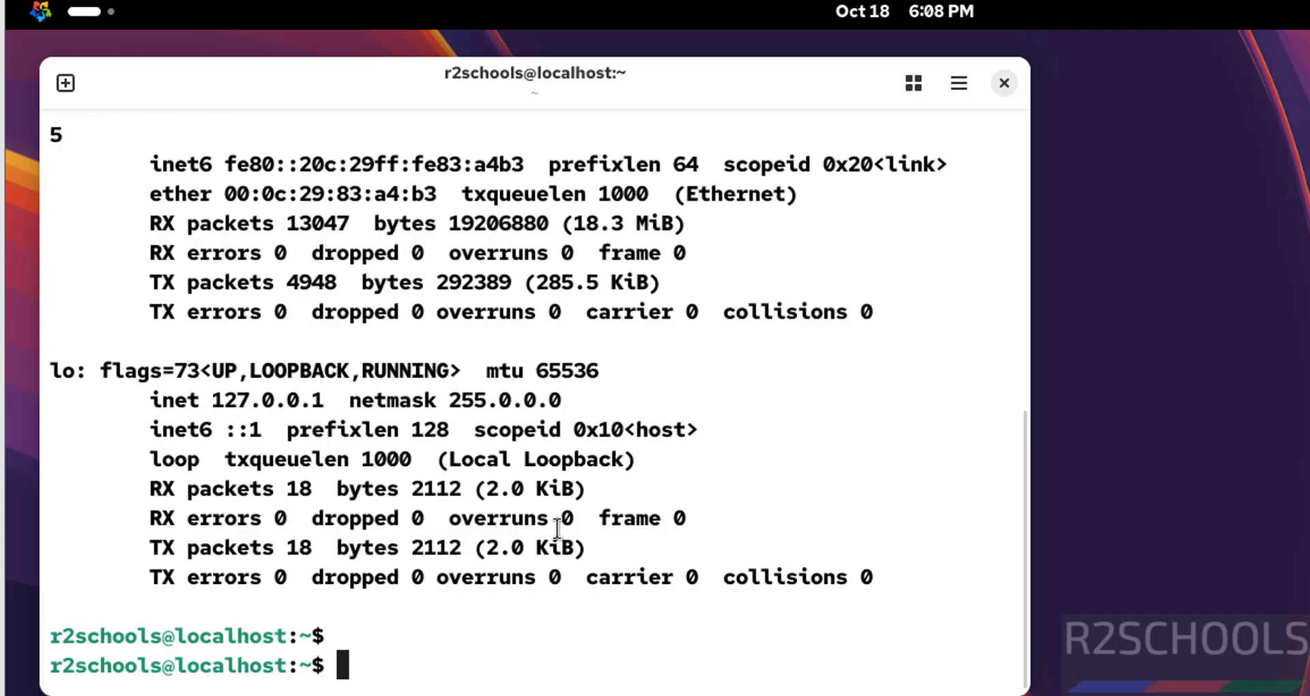
key(ctrl+l)
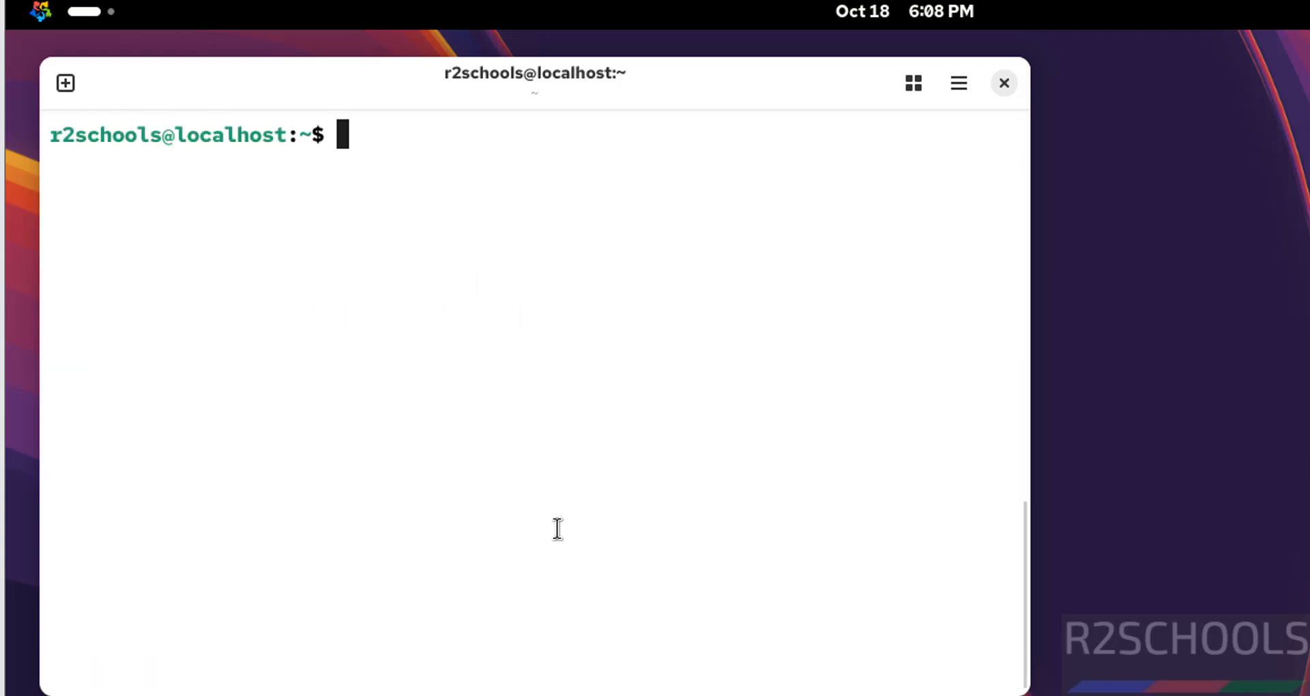
Run the command sudo dnf update && sudo dnf upgrade
text(sudo dnf)
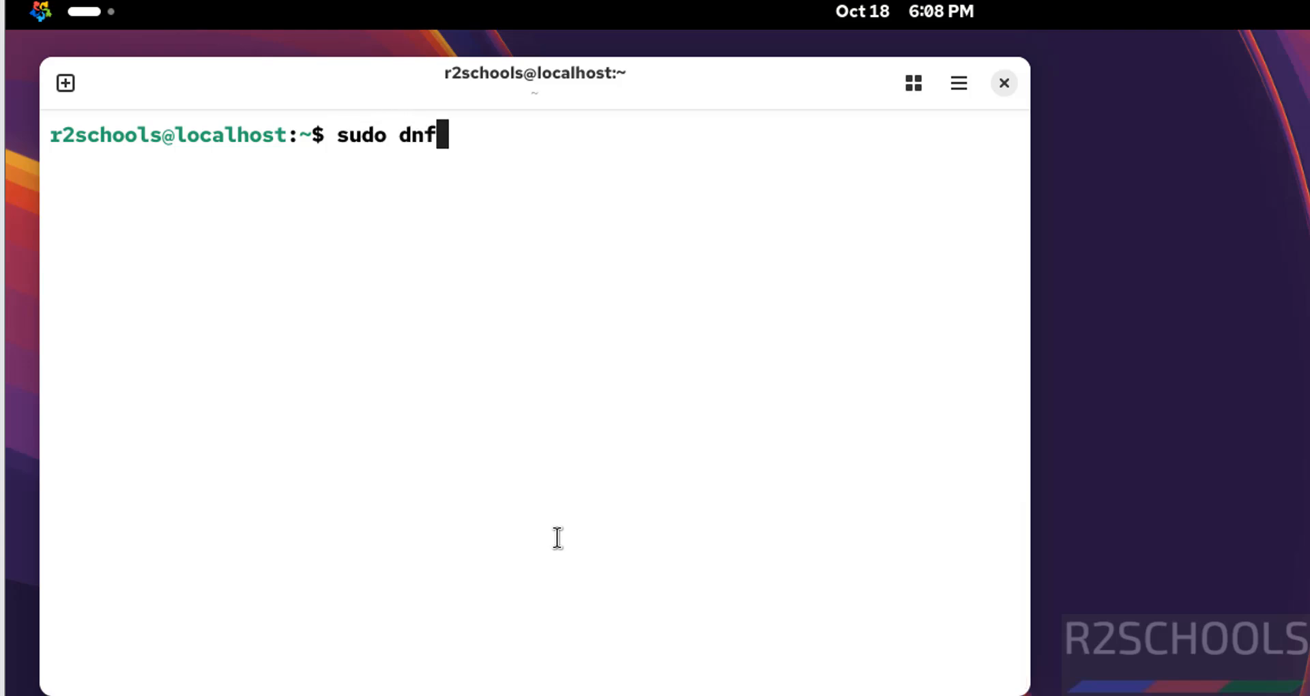
text( update &)
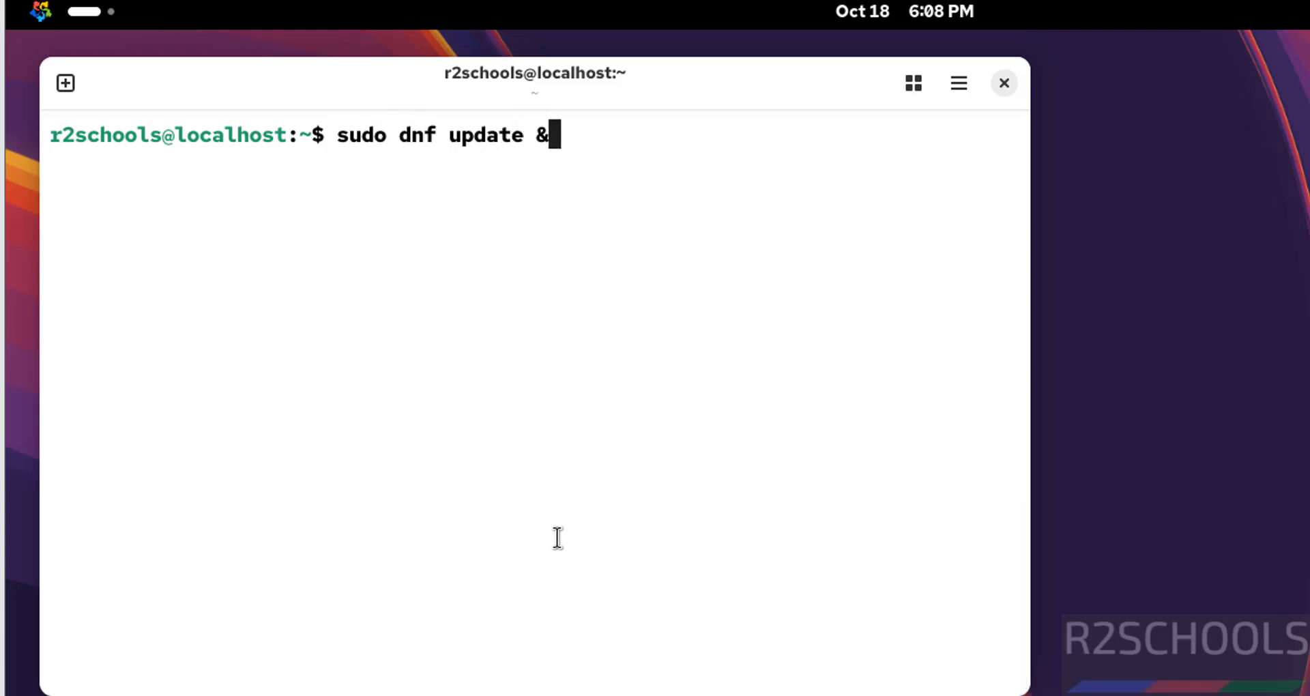
key(BackSpace)
key(BackSpace)
text(&)
key(BackSpace)
text(&& )
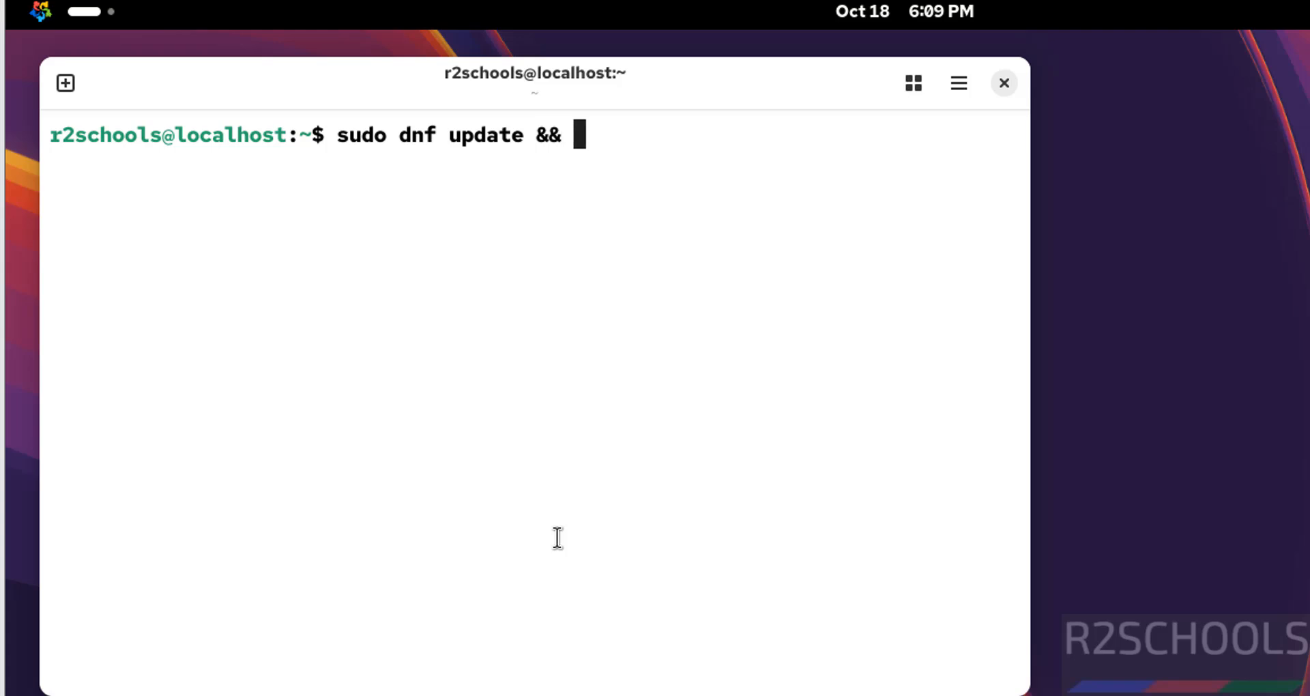
text(sudo dnf u)
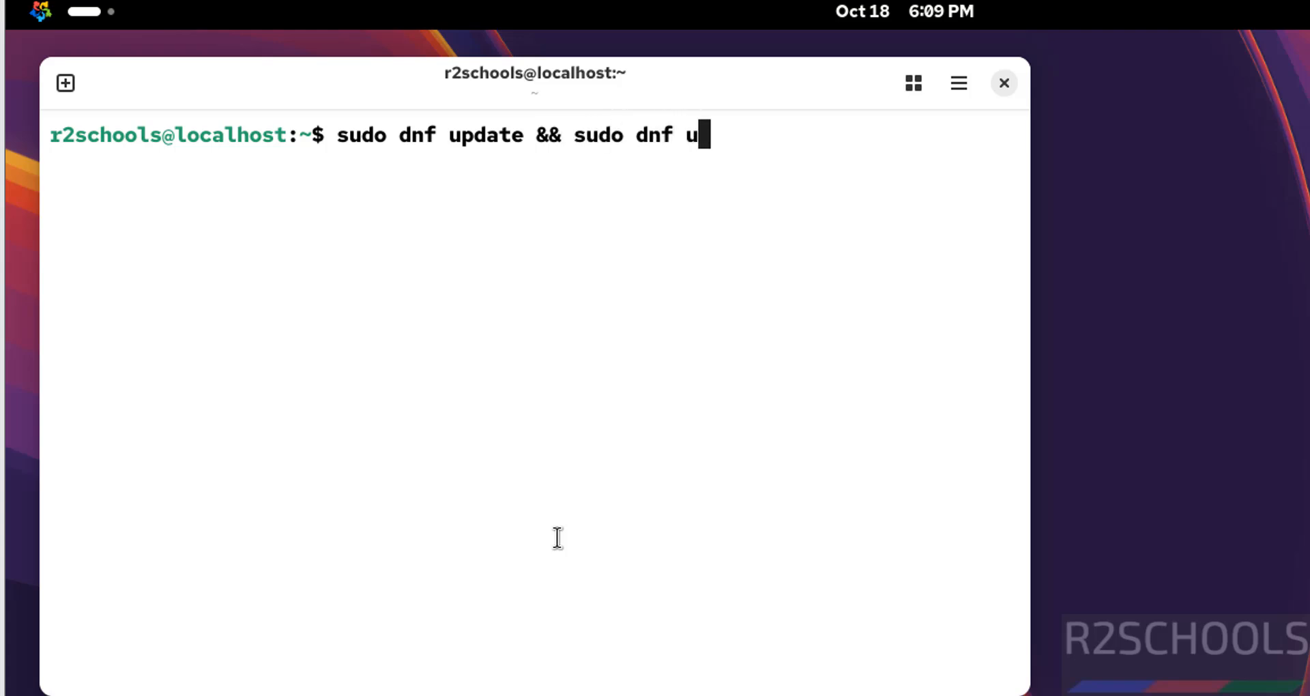
text(pgrade)
key(Return)
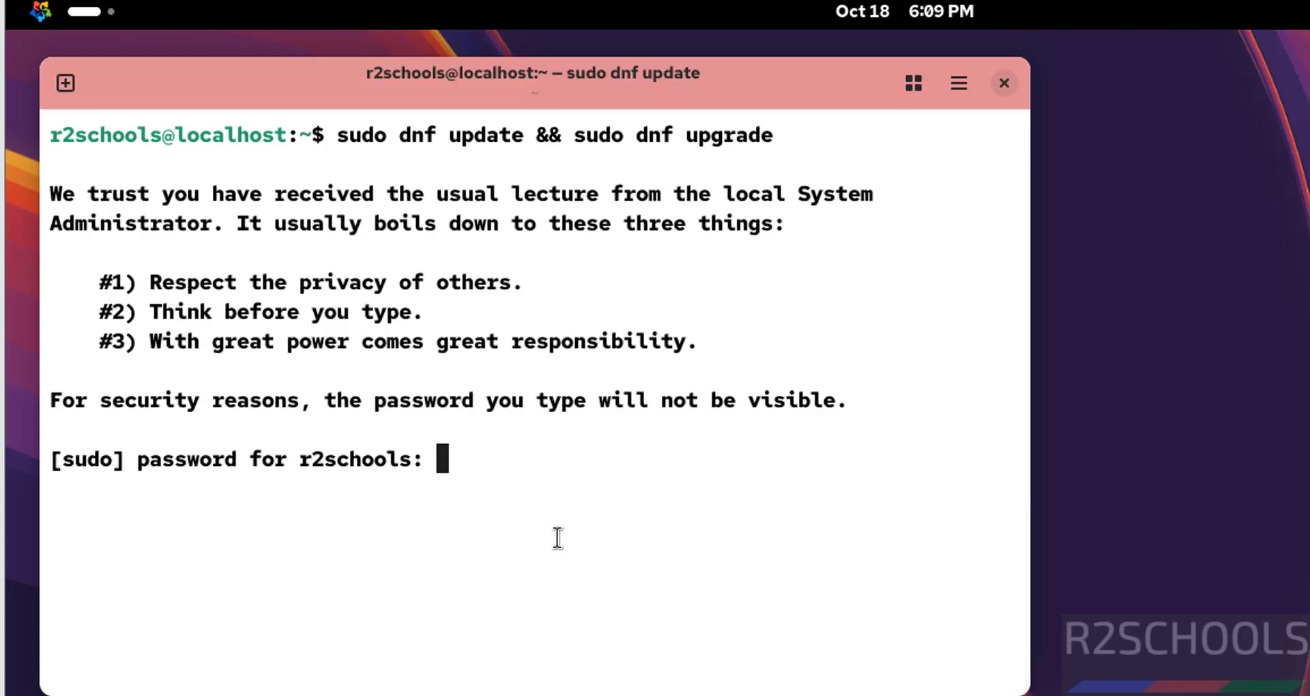
Enter the sudo password and confirm the package transaction with y
key(Return)
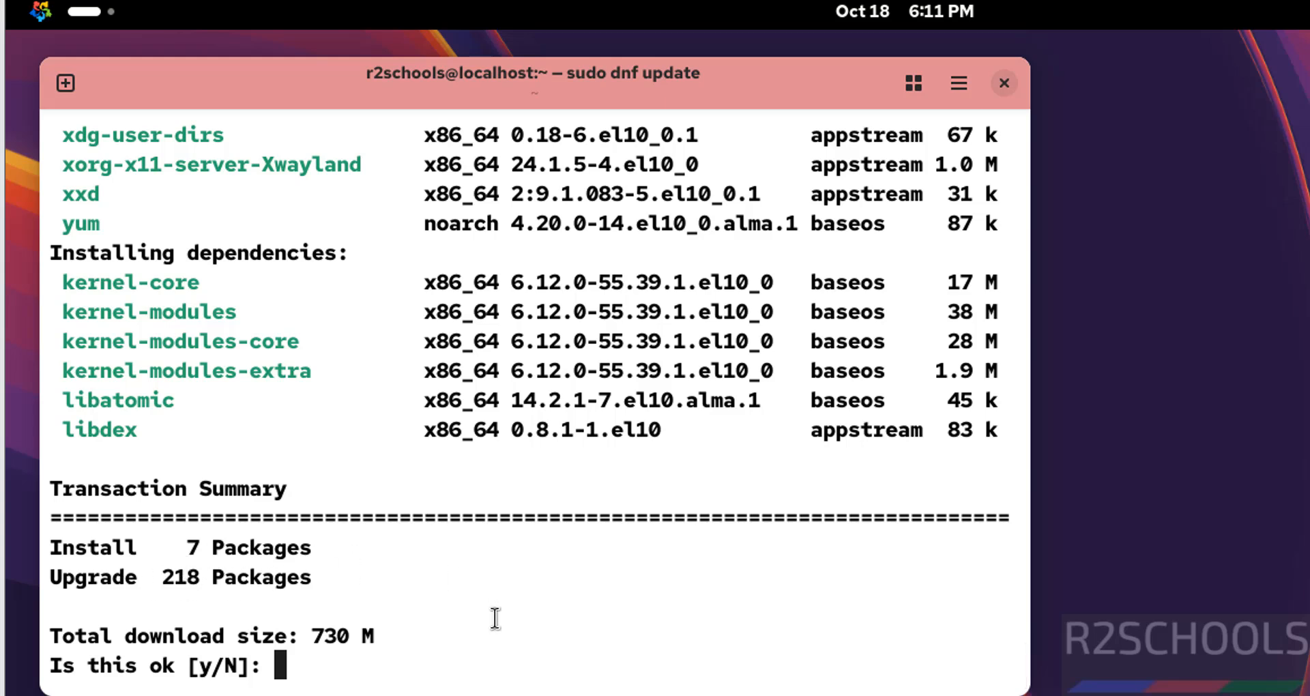
text(y)
key(Return)
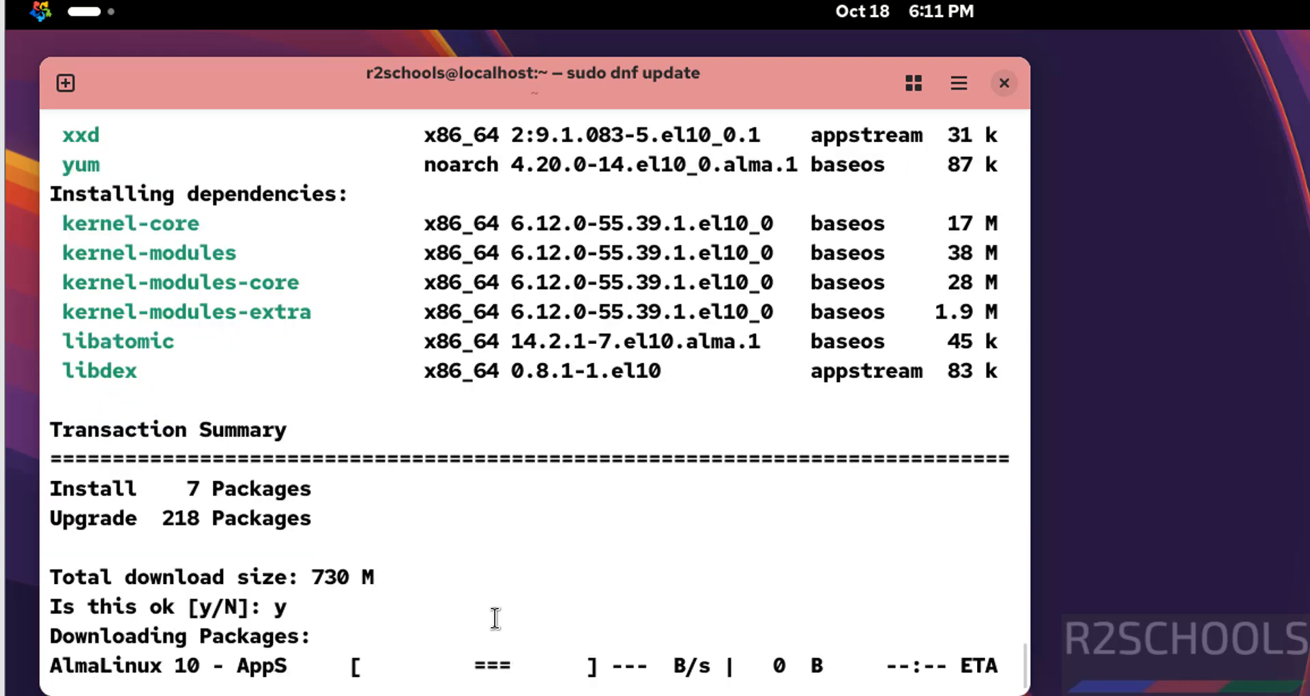